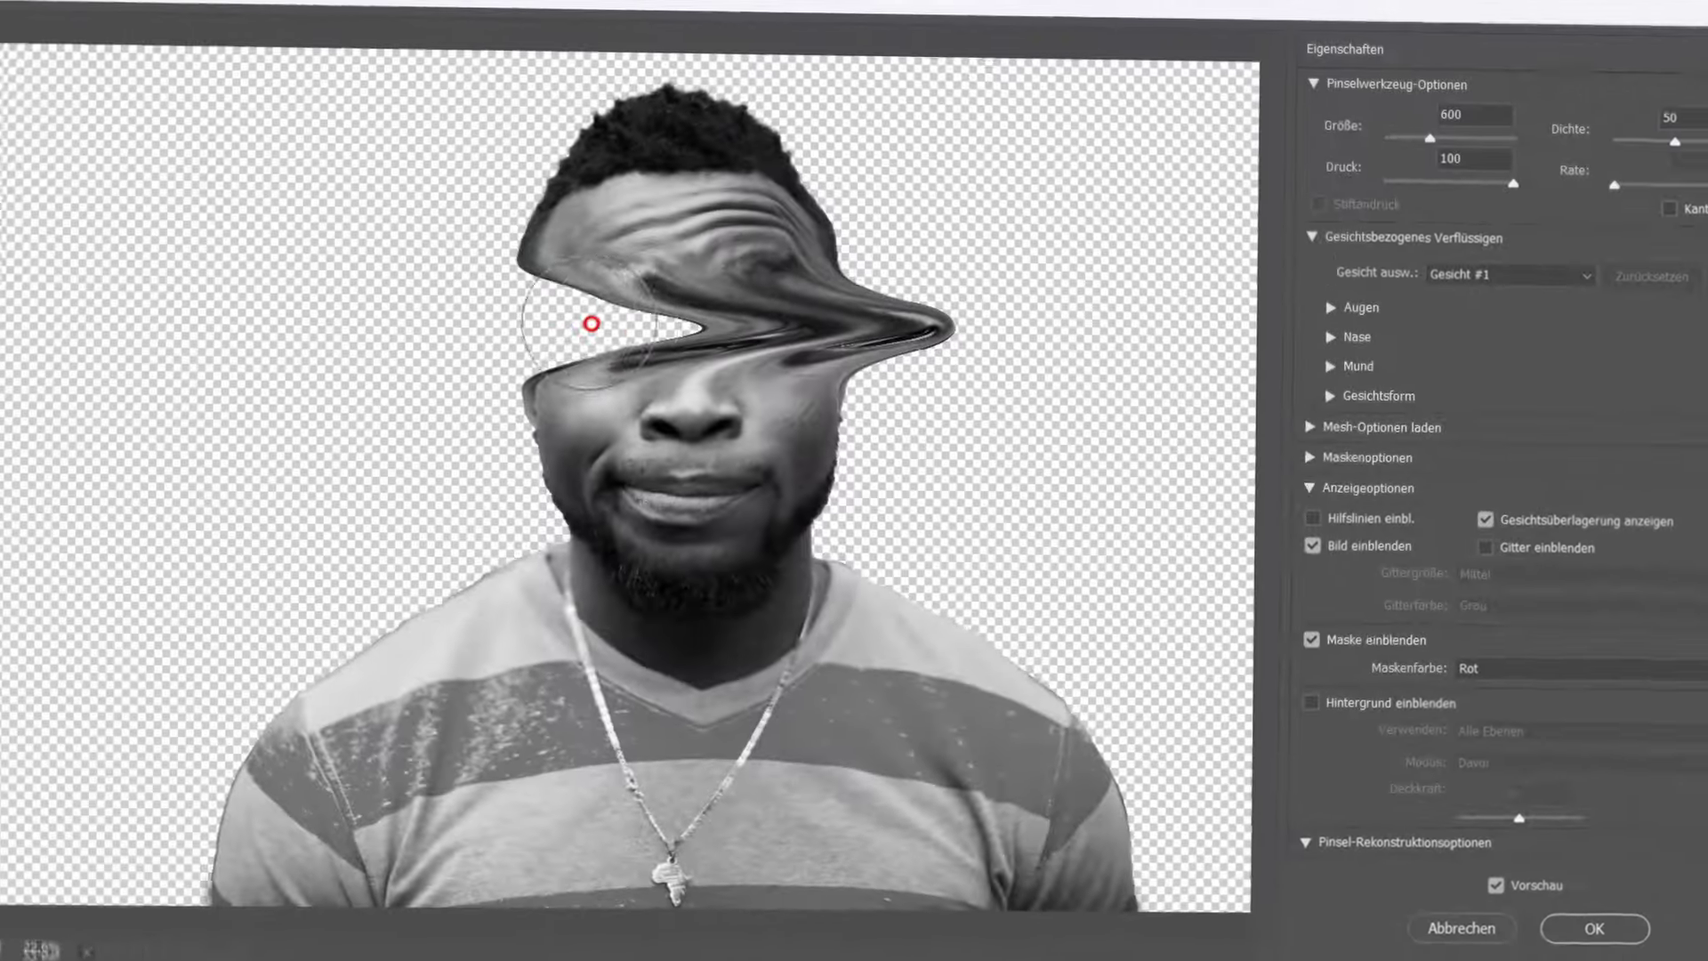
Preview the finished effect by pushing the warped eye band right, then bring up the original portrait.
{"action": "left_click_drag", "start_coordinate": [592, 323], "coordinate": [825, 309]}
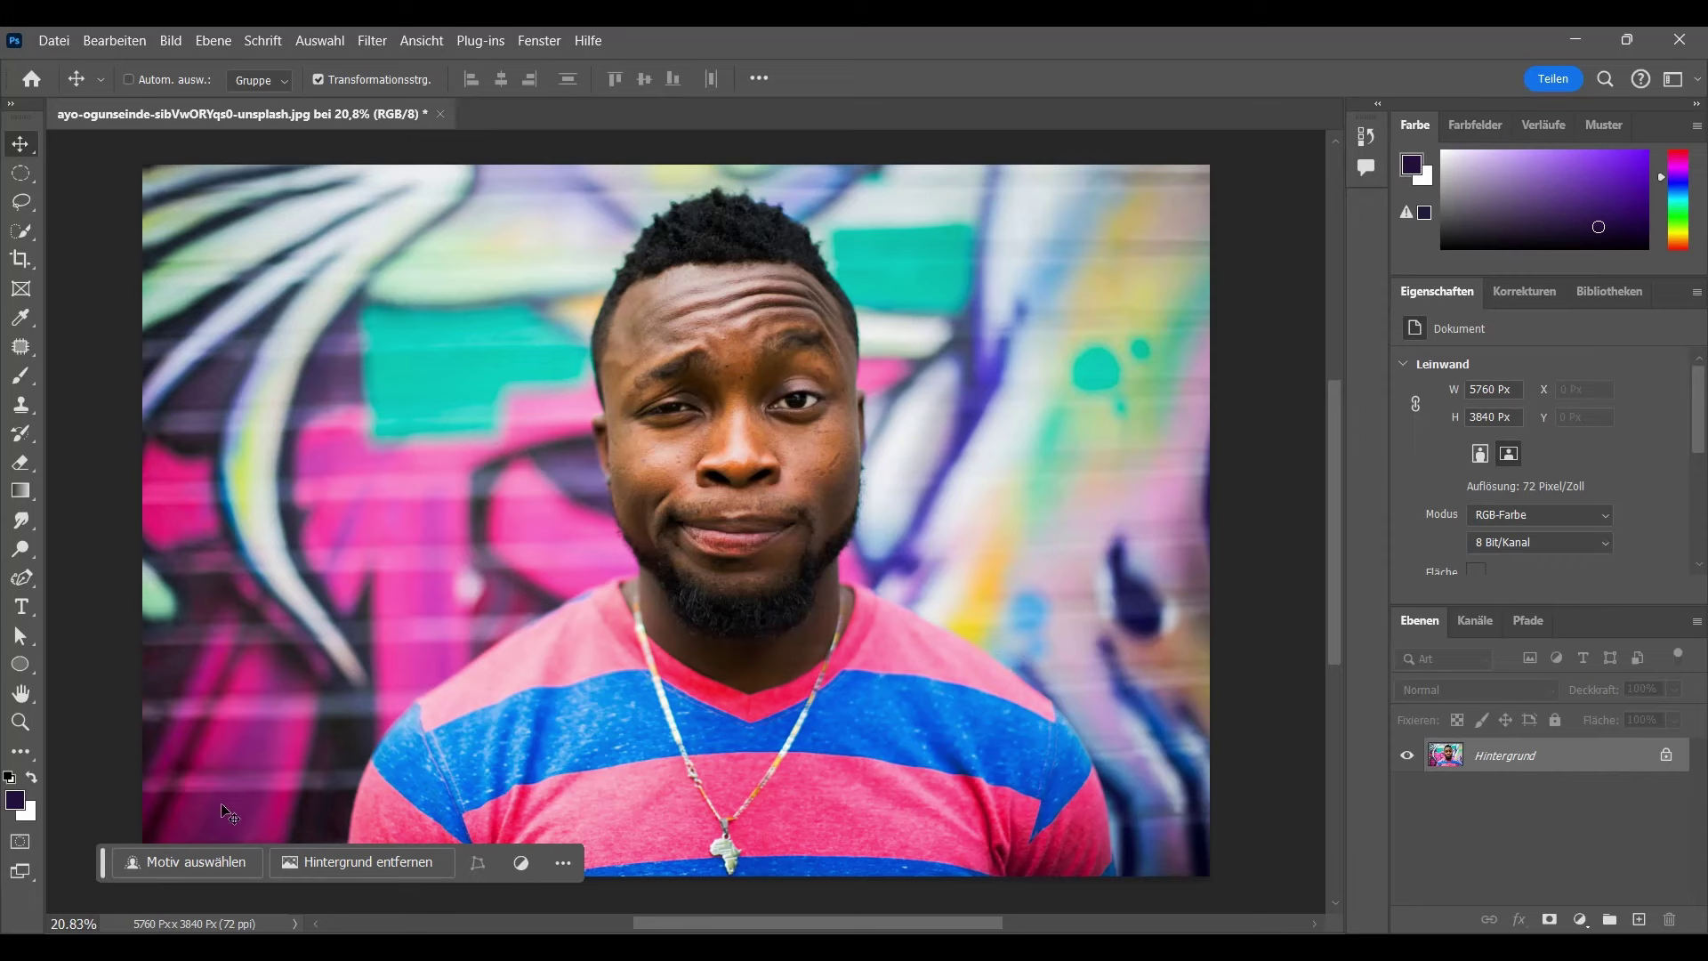
Auto-select the man with Motiv auswählen, then check the selection with the Quick Selection tool.
{"action": "left_click", "coordinate": [197, 862]}
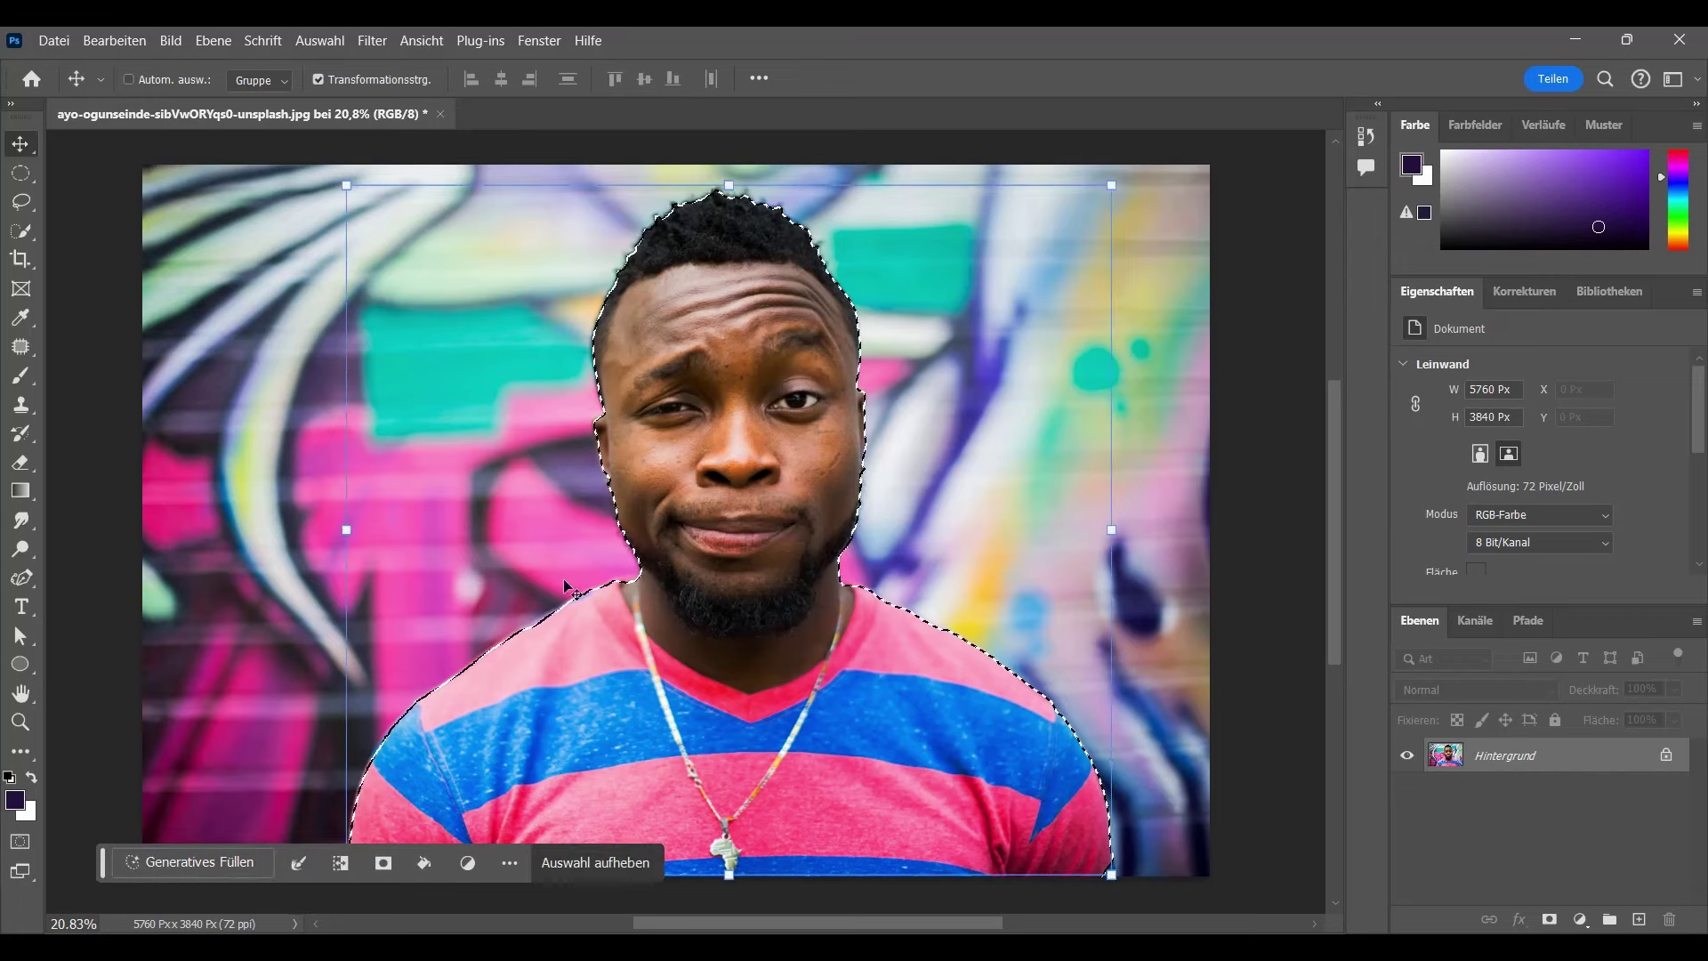
{"action": "left_click", "coordinate": [27, 237]}
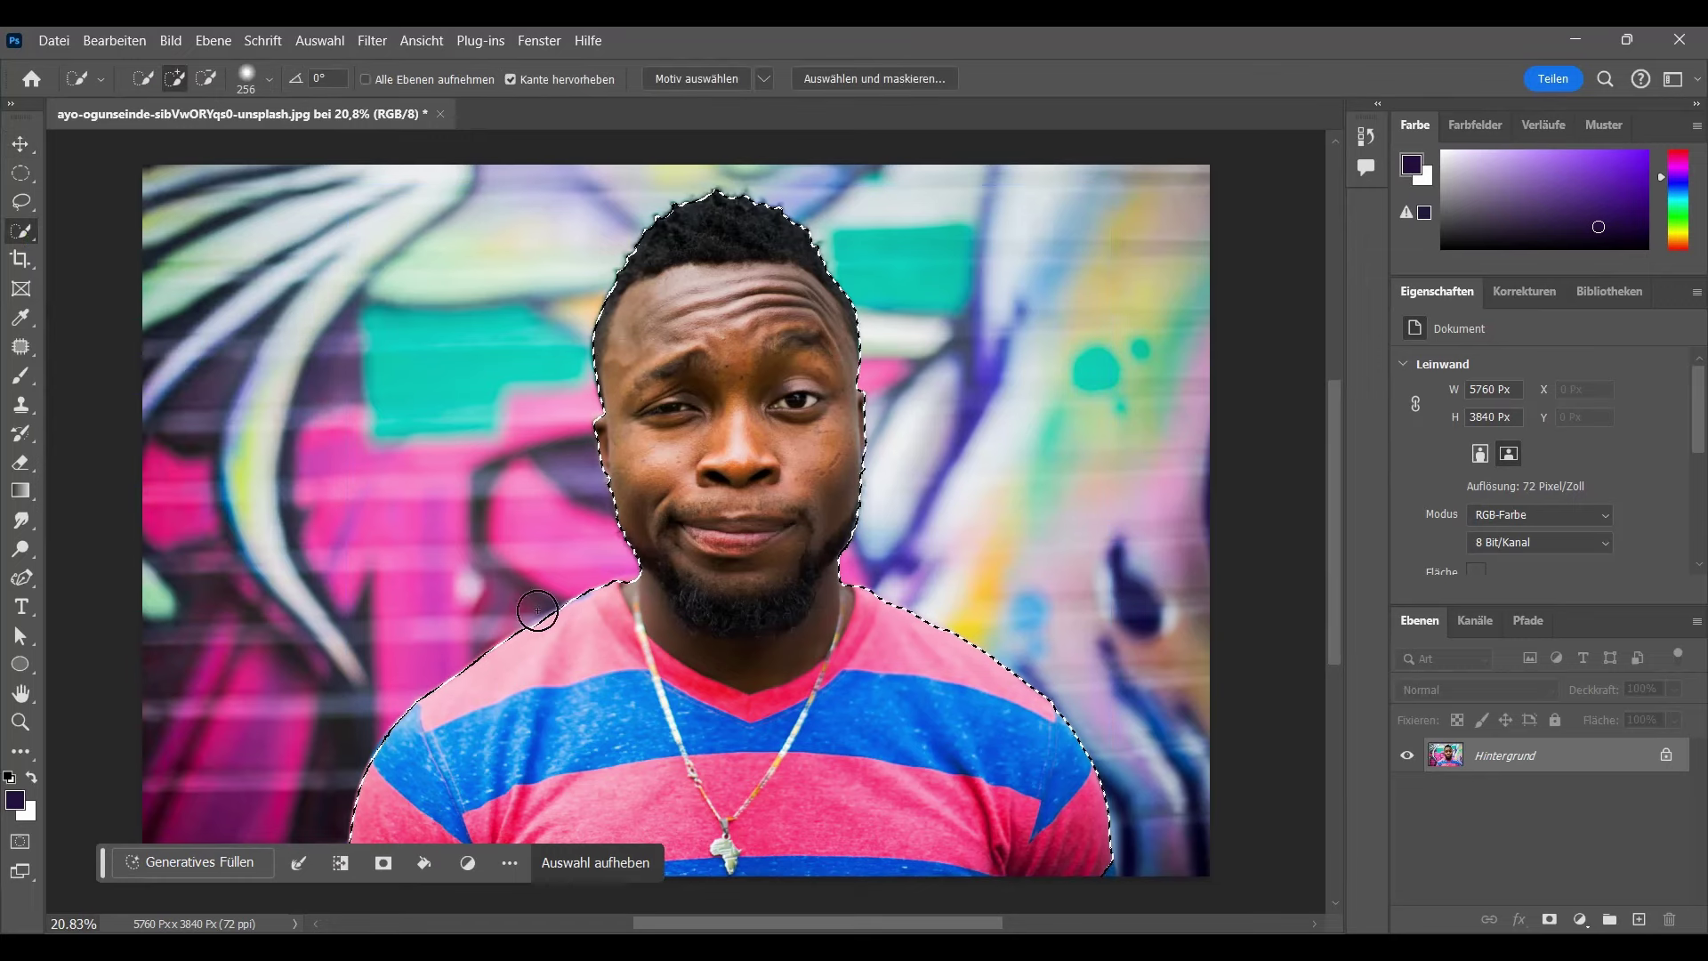
{"action": "scroll", "coordinate": [511, 735], "scroll_direction": "down", "scroll_amount": 2}
{"action": "scroll", "coordinate": [430, 788], "scroll_direction": "up", "scroll_amount": 2}
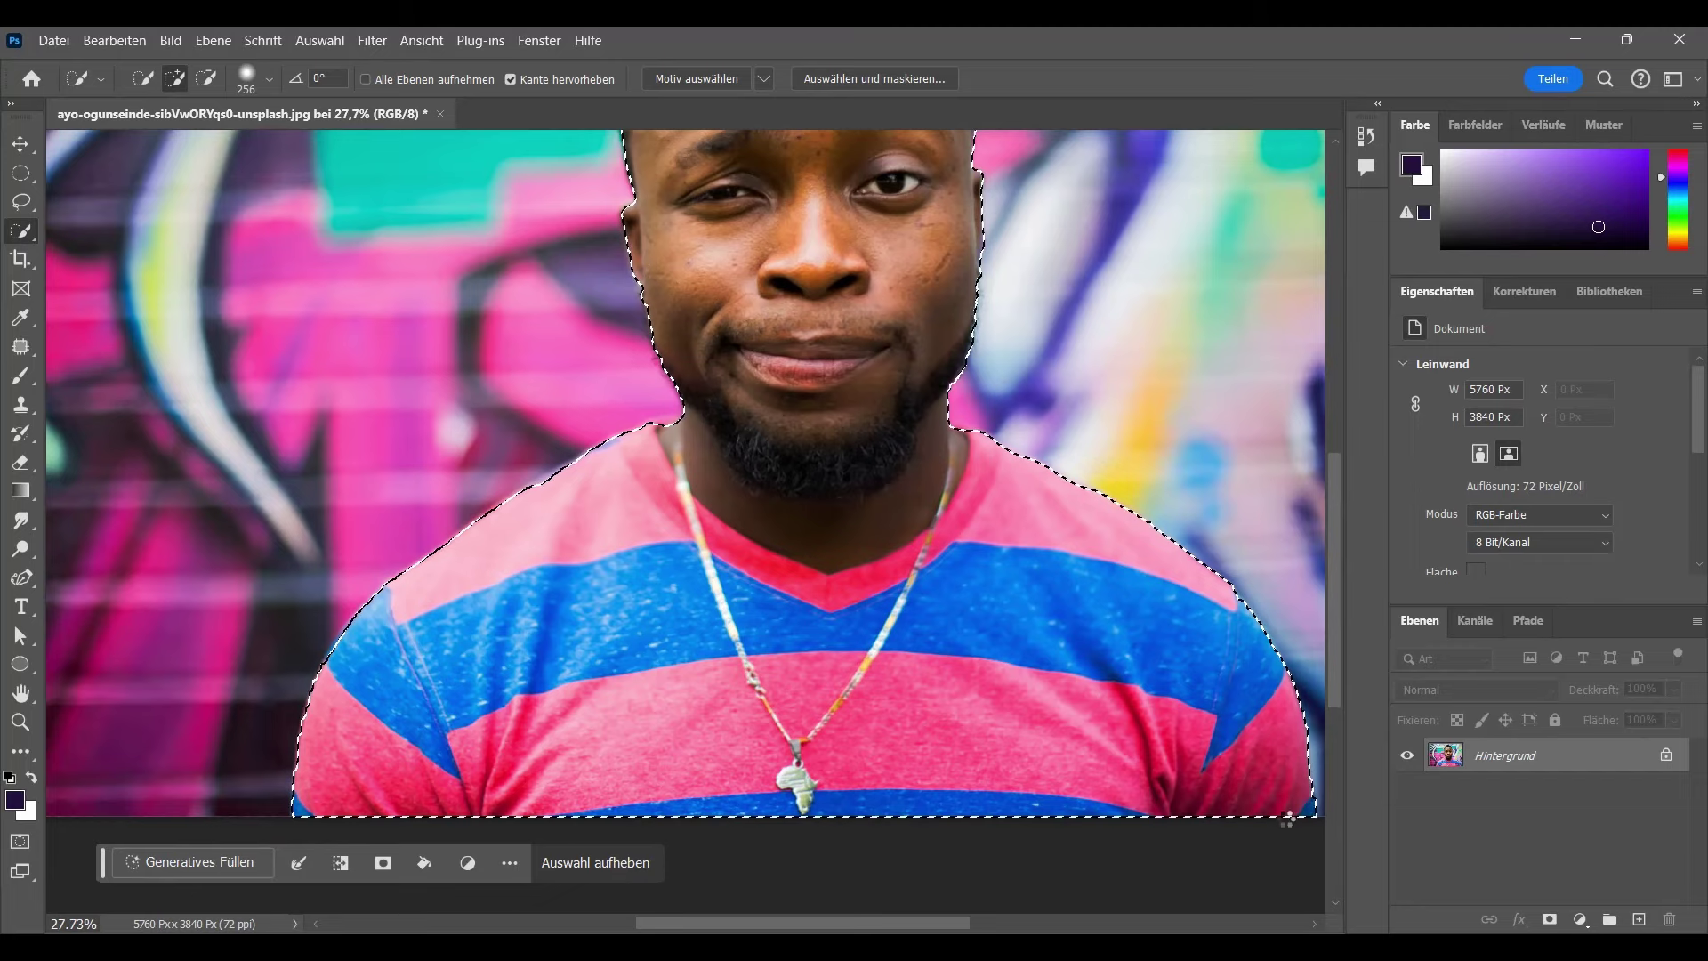
{"action": "scroll", "coordinate": [798, 495], "scroll_direction": "down", "scroll_amount": 1}
{"action": "scroll", "coordinate": [1084, 551], "scroll_direction": "down", "scroll_amount": 1}
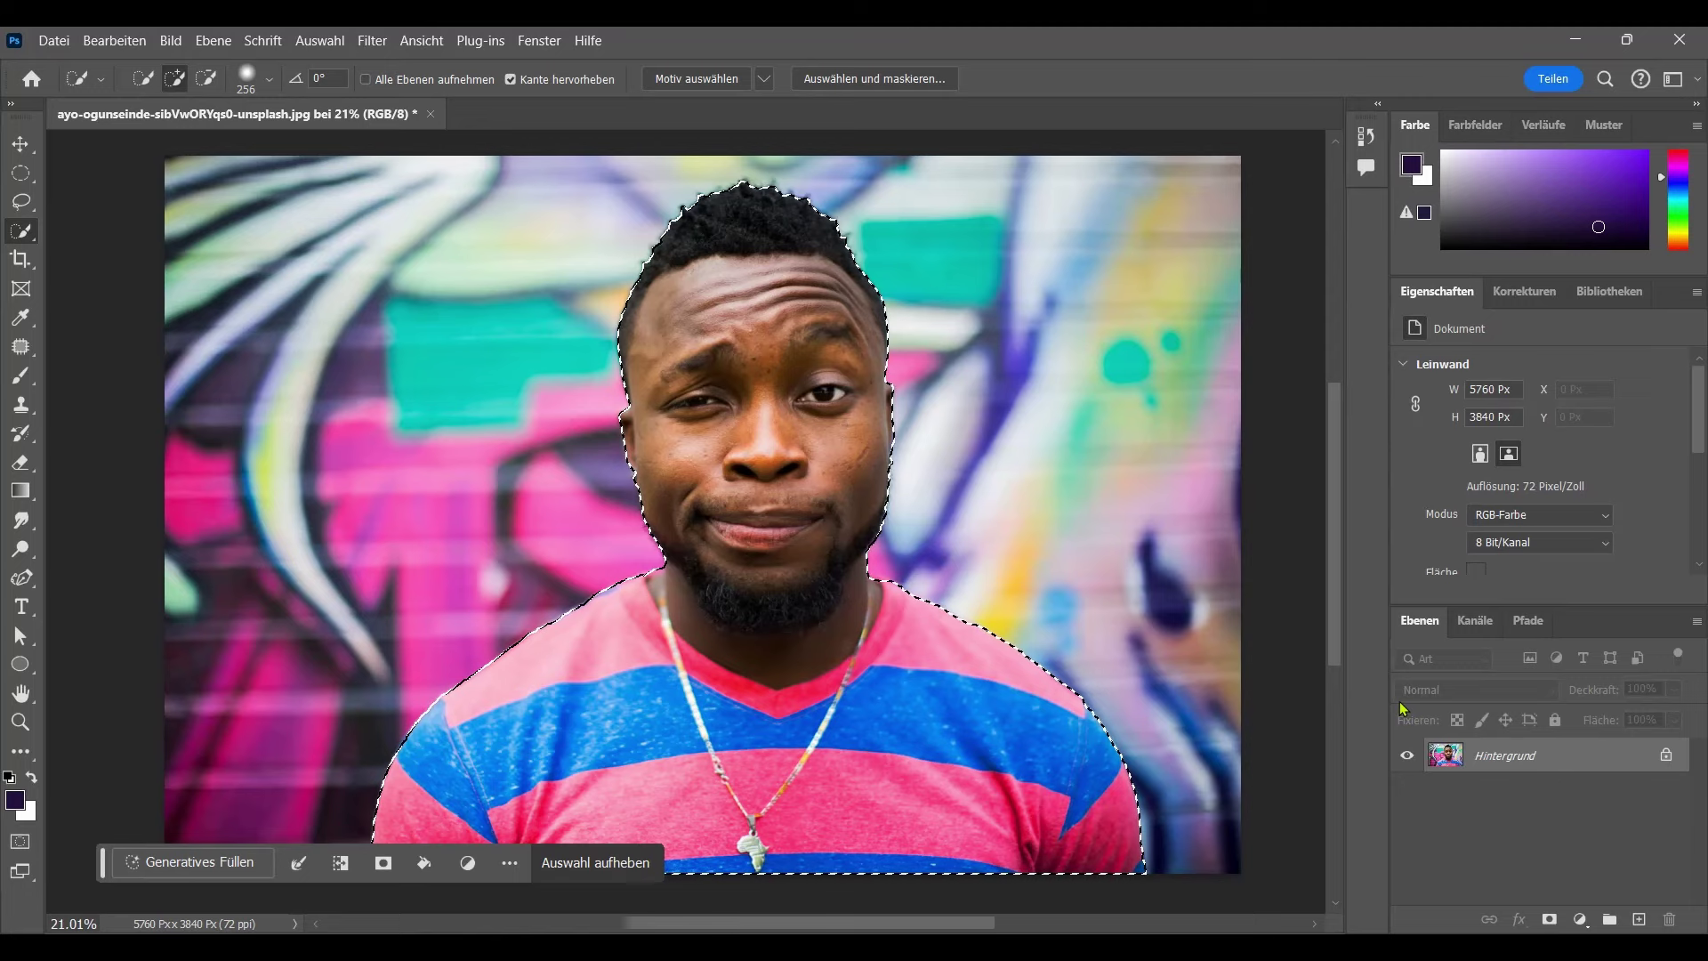
Copy the selected man to Ebene 1 and duplicate it as Ebene 1 Kopie.
{"action": "key", "text": "ctrl+j"}
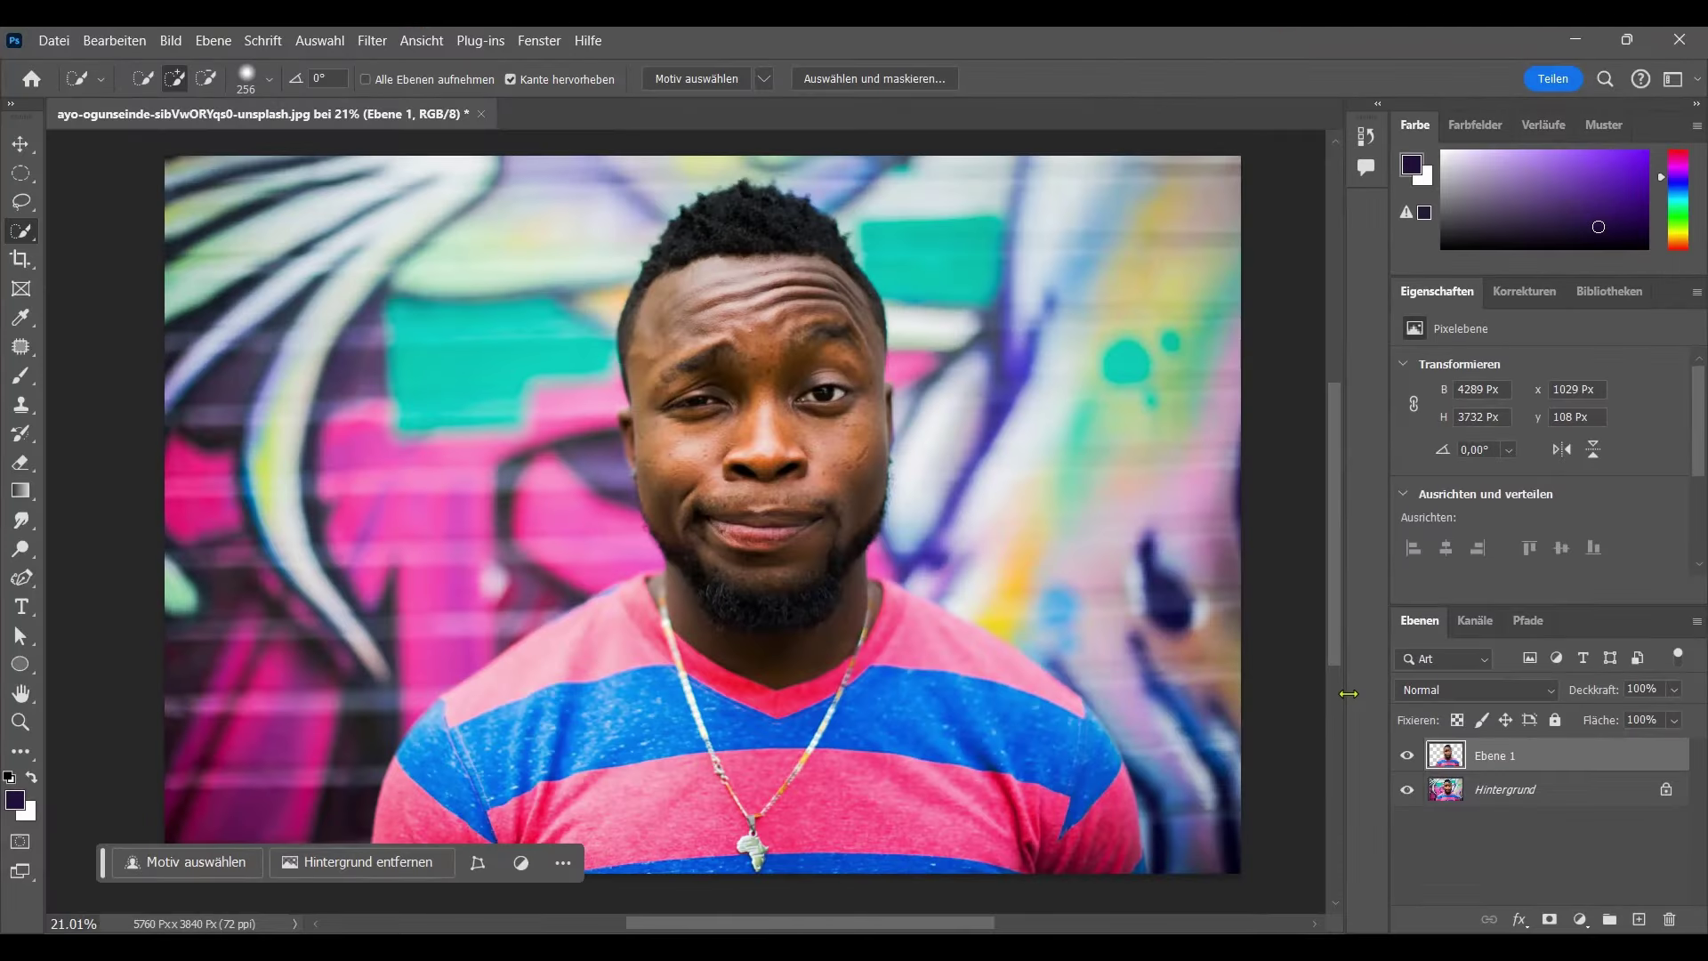
{"action": "key", "text": "ctrl+j"}
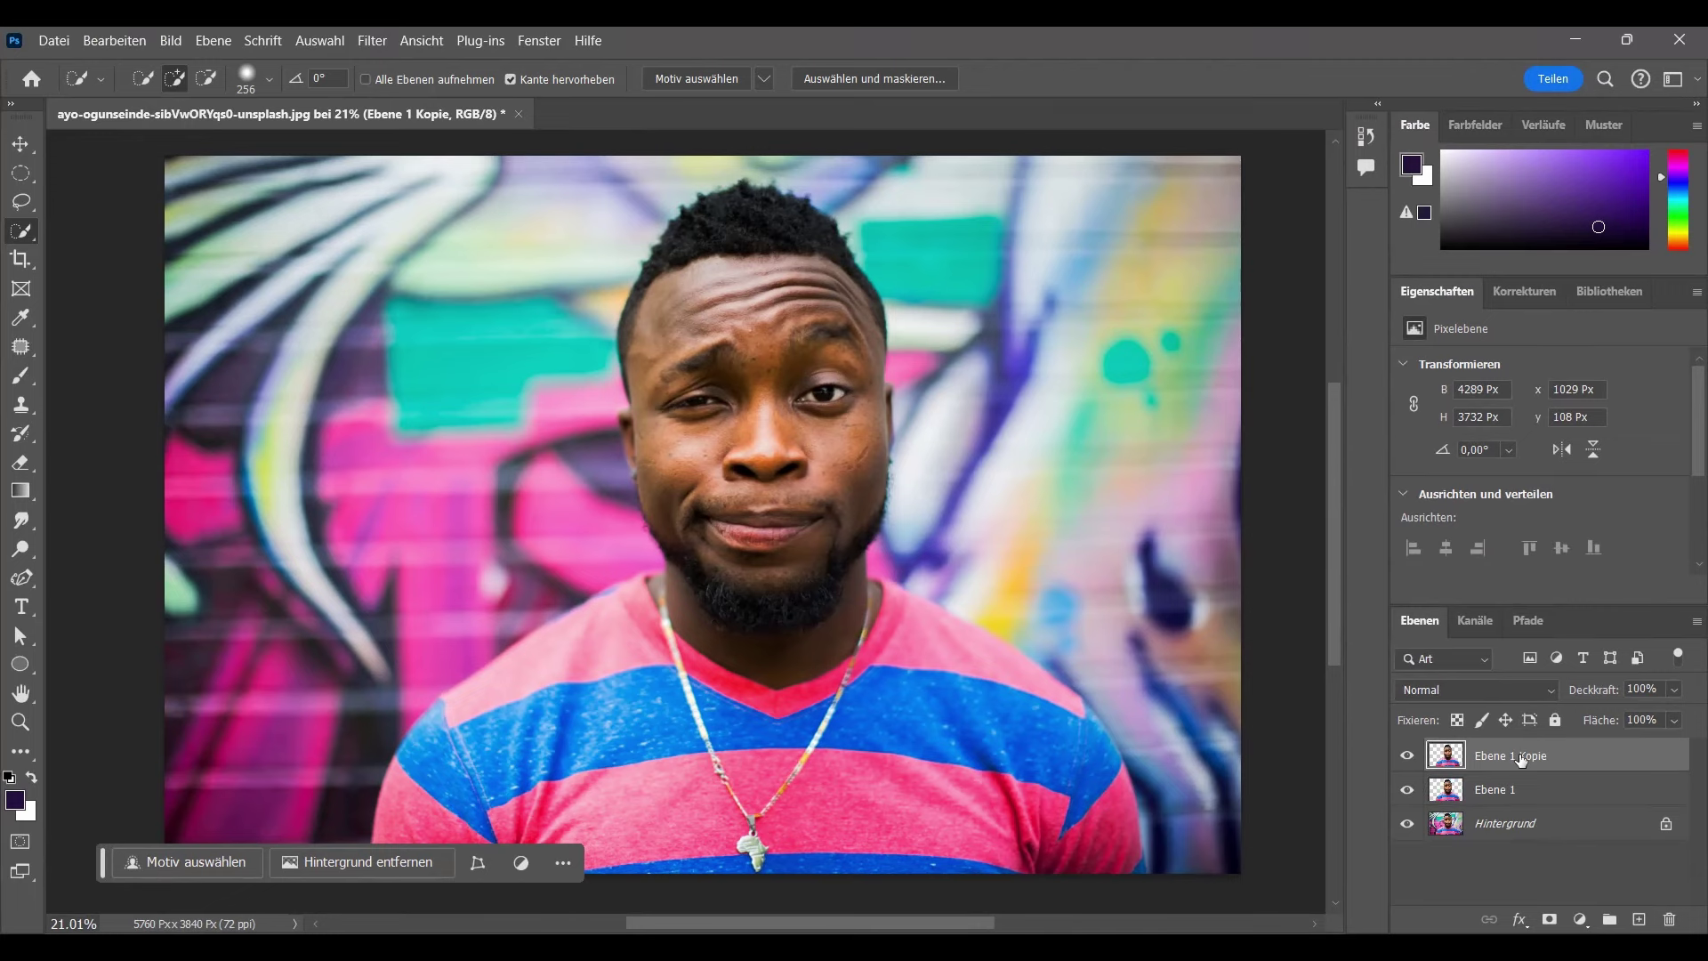
{"action": "left_click", "coordinate": [181, 36]}
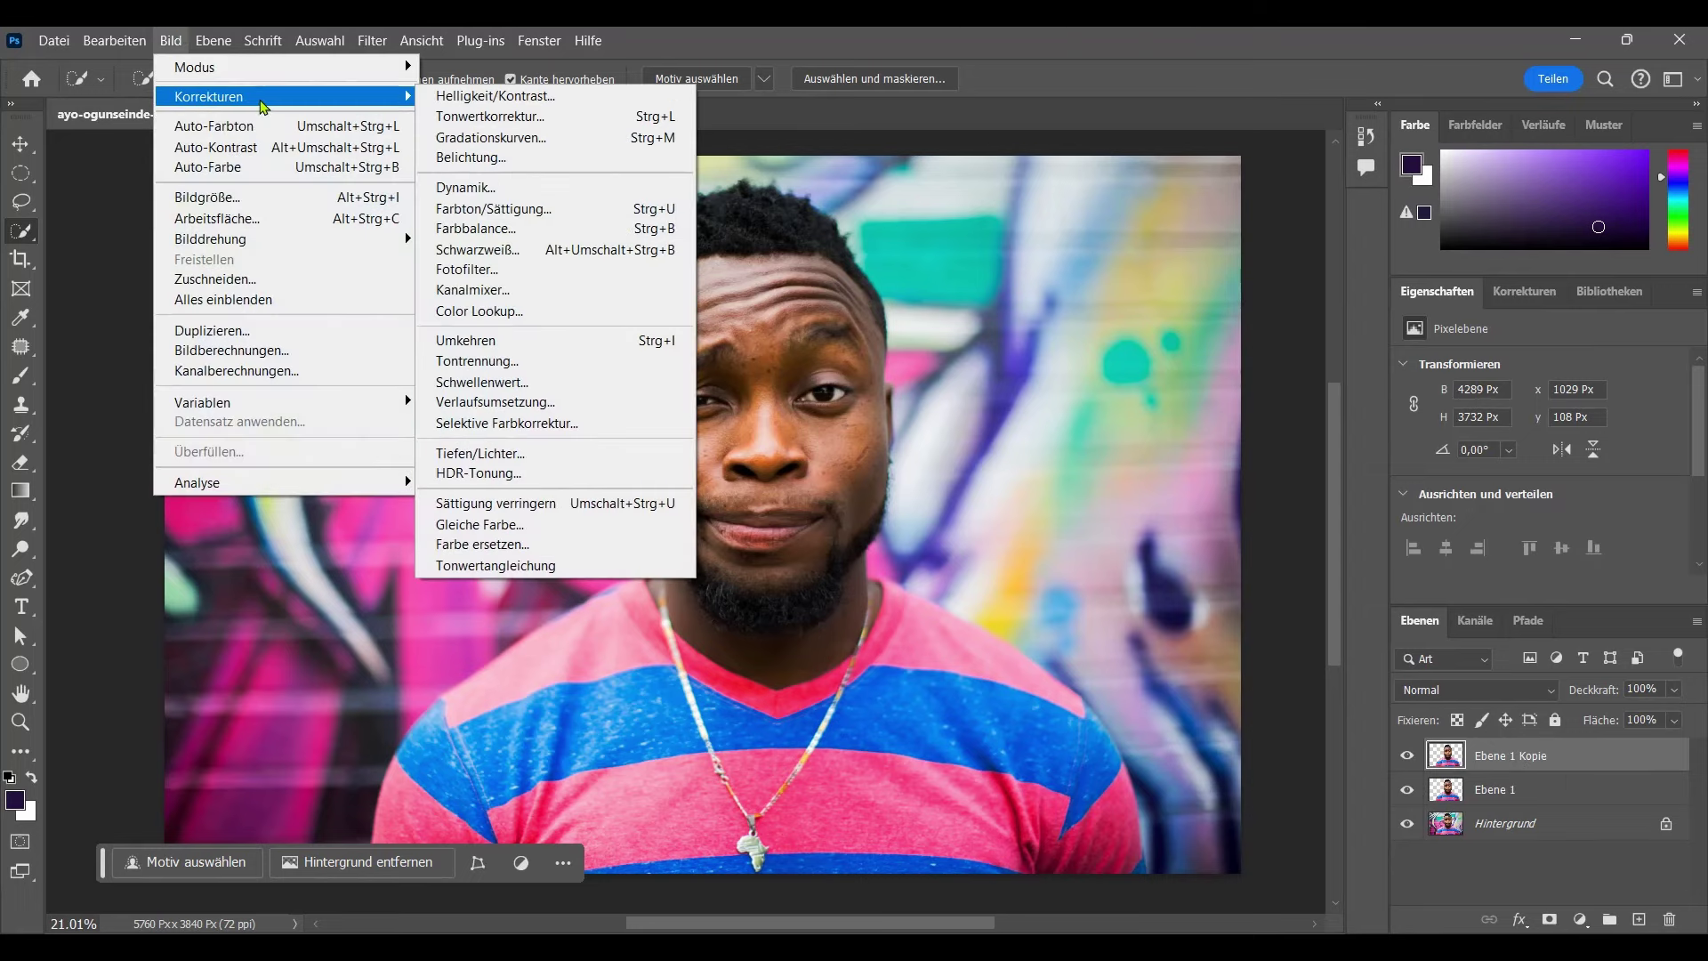
{"action": "mouse_move", "coordinate": [210, 96]}
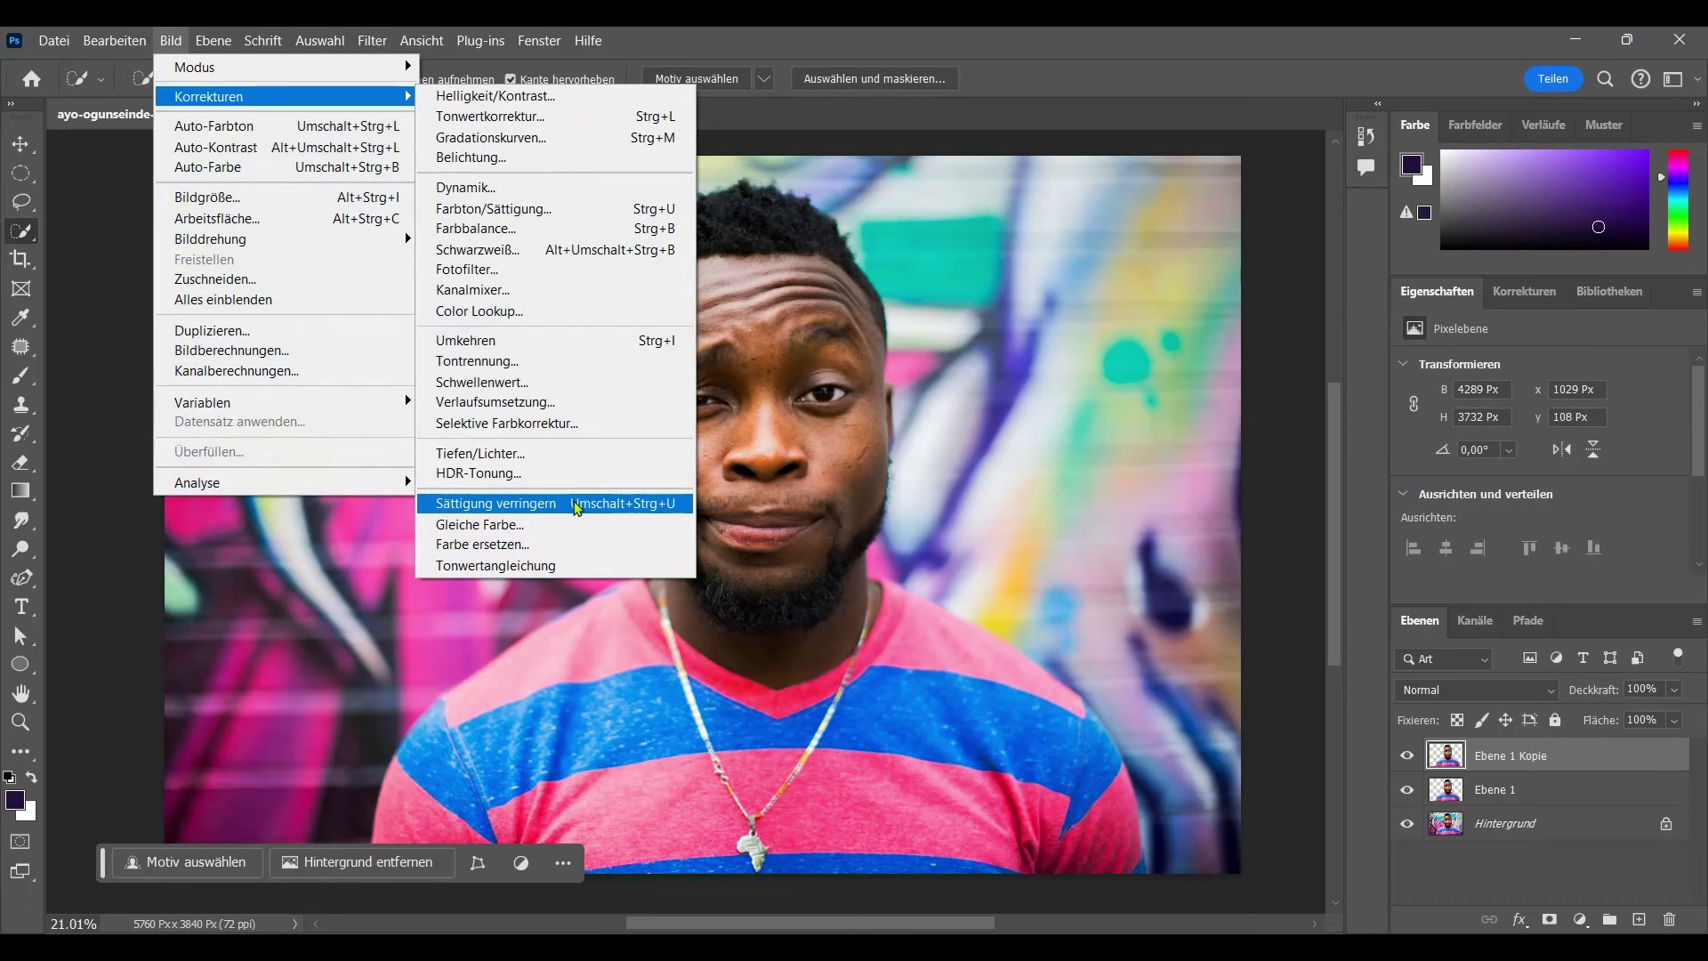
Desaturate Ebene 1 Kopie with Bild > Korrekturen > Sättigung verringern.
{"action": "left_click", "coordinate": [577, 505]}
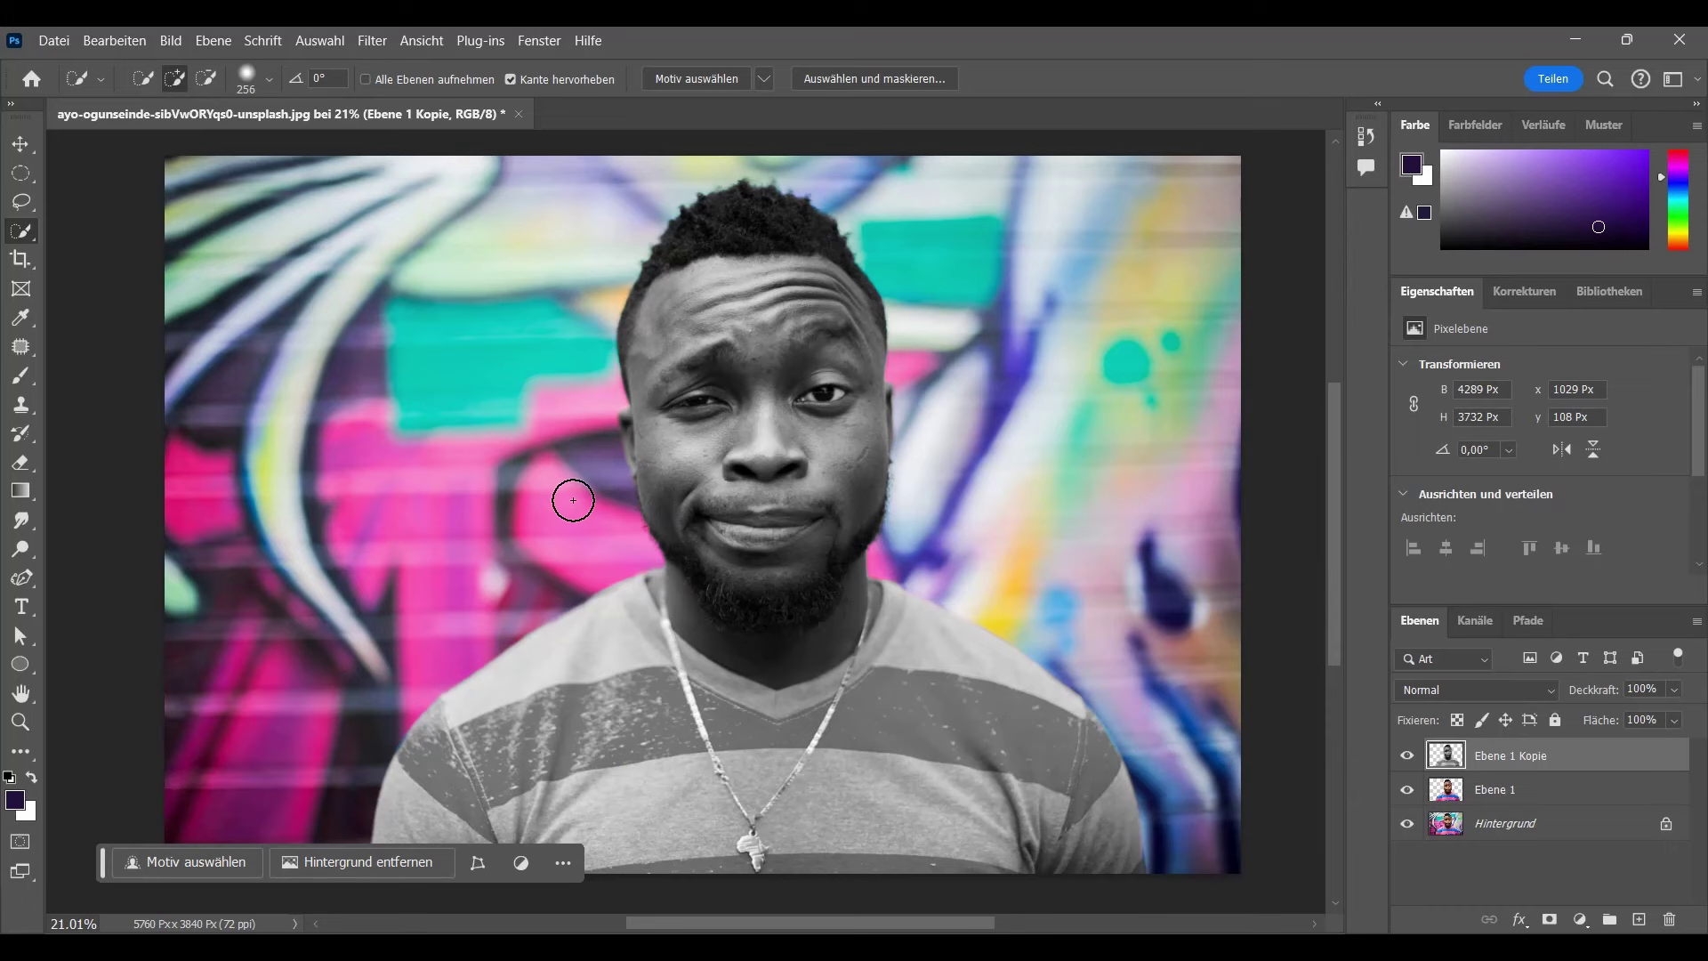
Convert Ebene 1 Kopie to a smart object with In Smartobjekt konvertieren from its context menu.
{"action": "right_click", "coordinate": [1540, 762]}
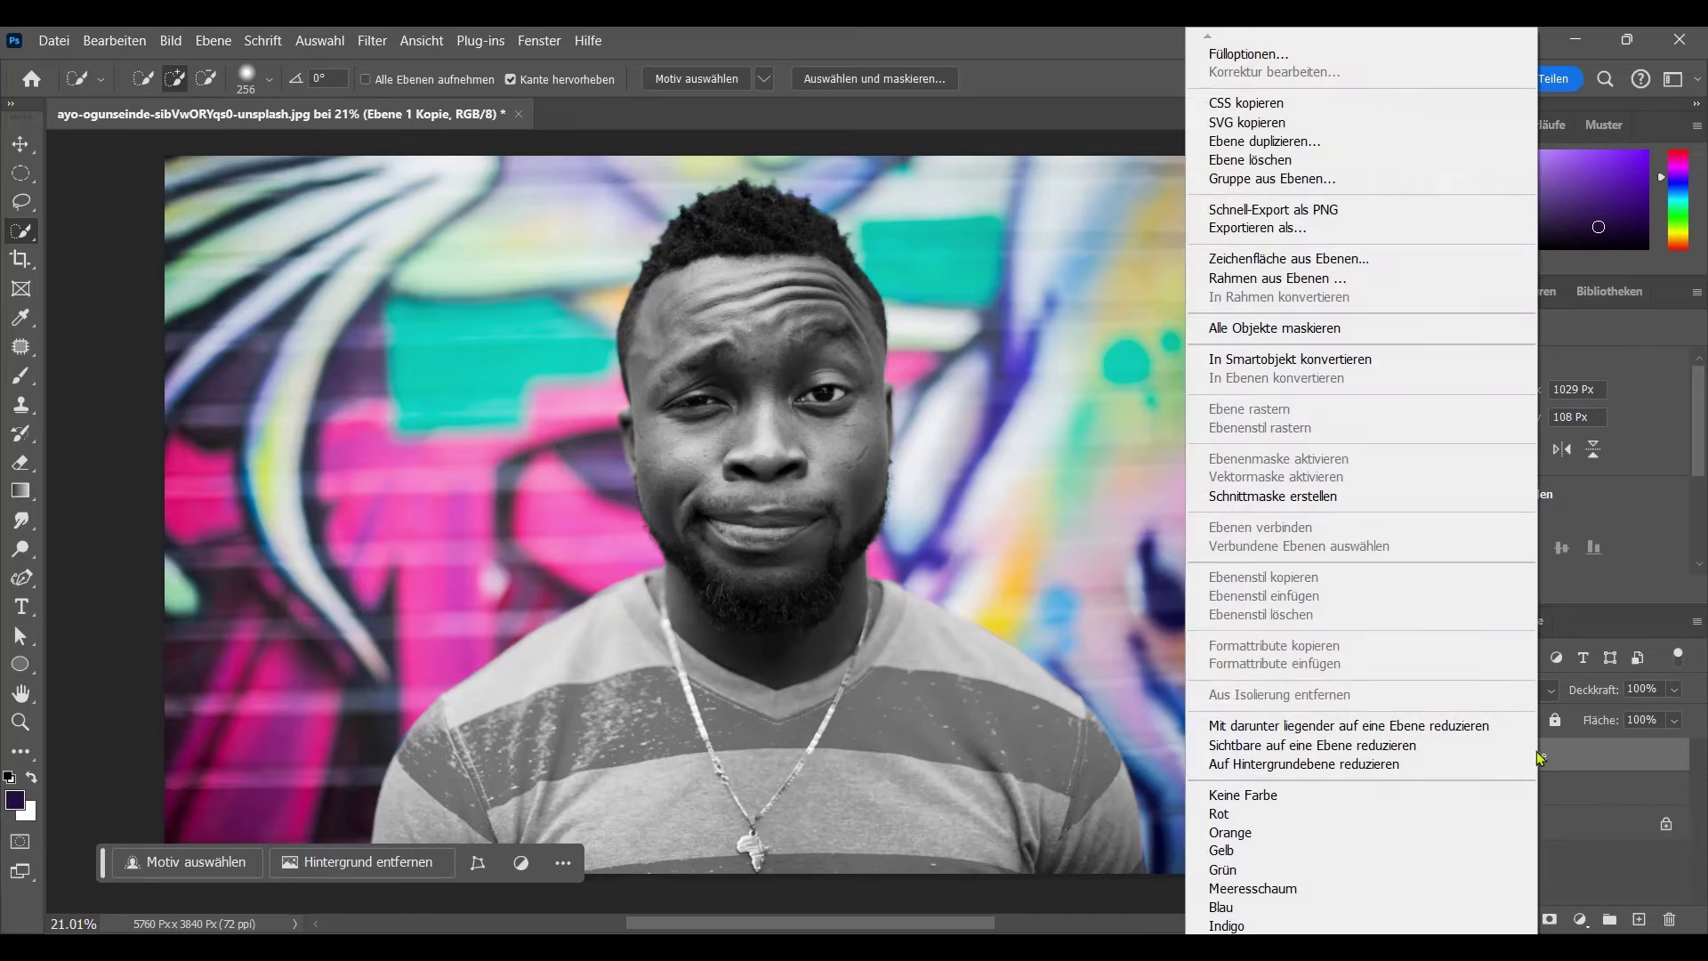
{"action": "left_click", "coordinate": [1325, 361]}
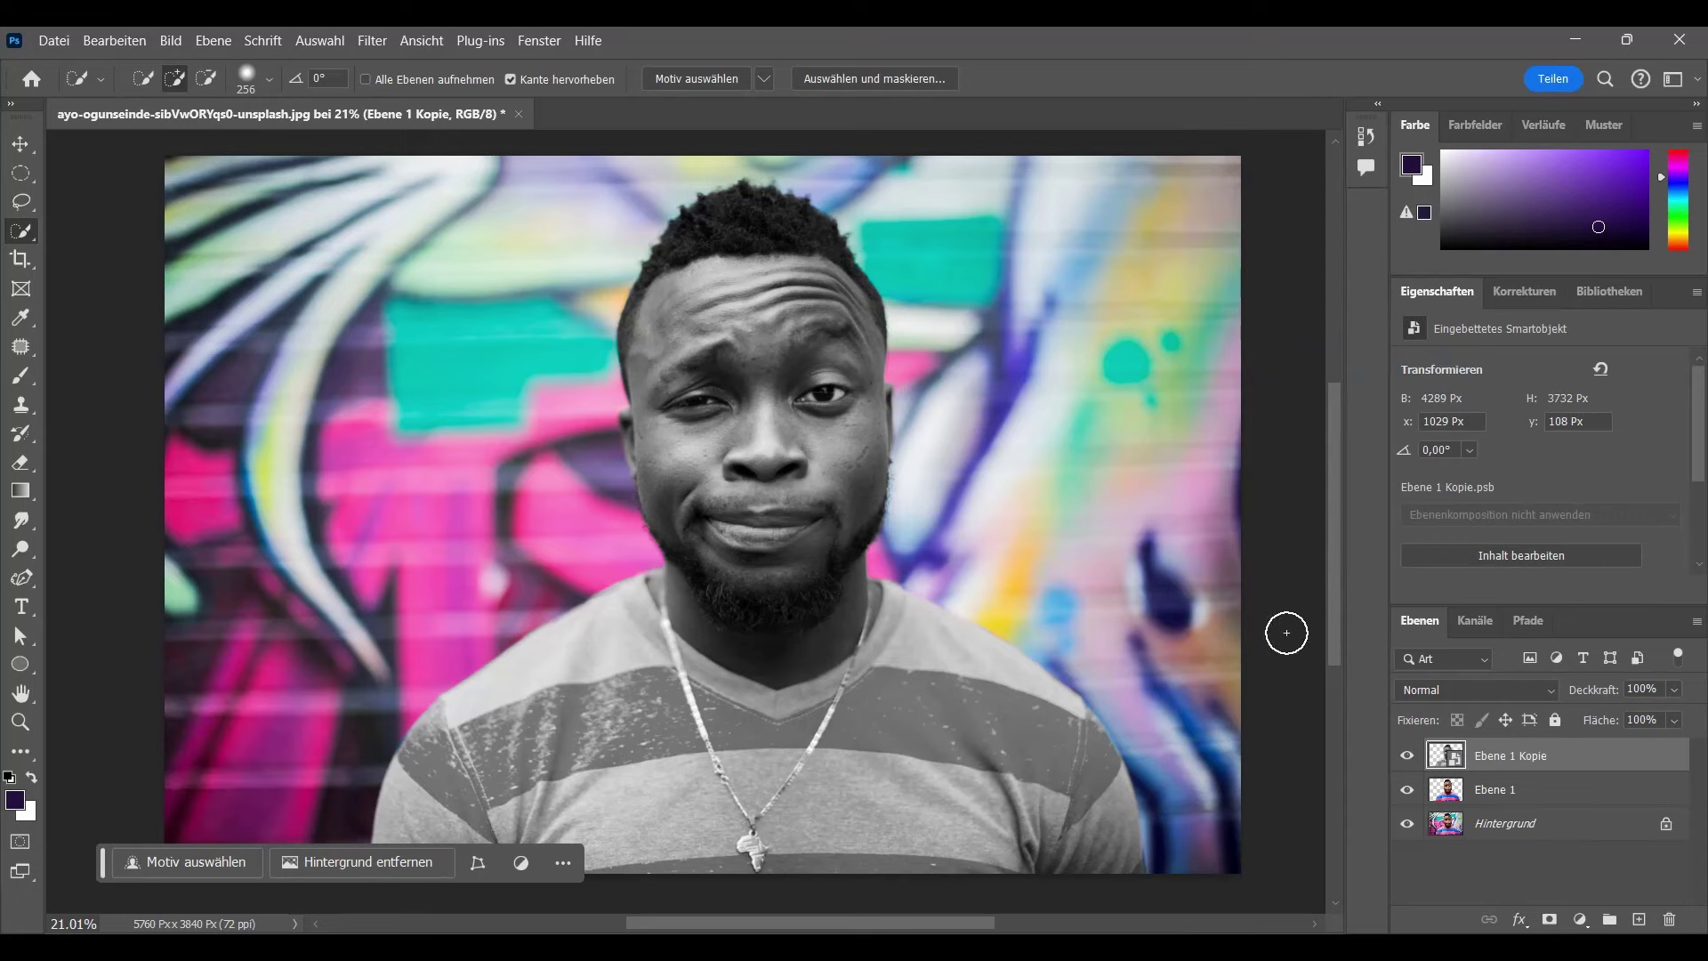
{"action": "left_click", "coordinate": [373, 41]}
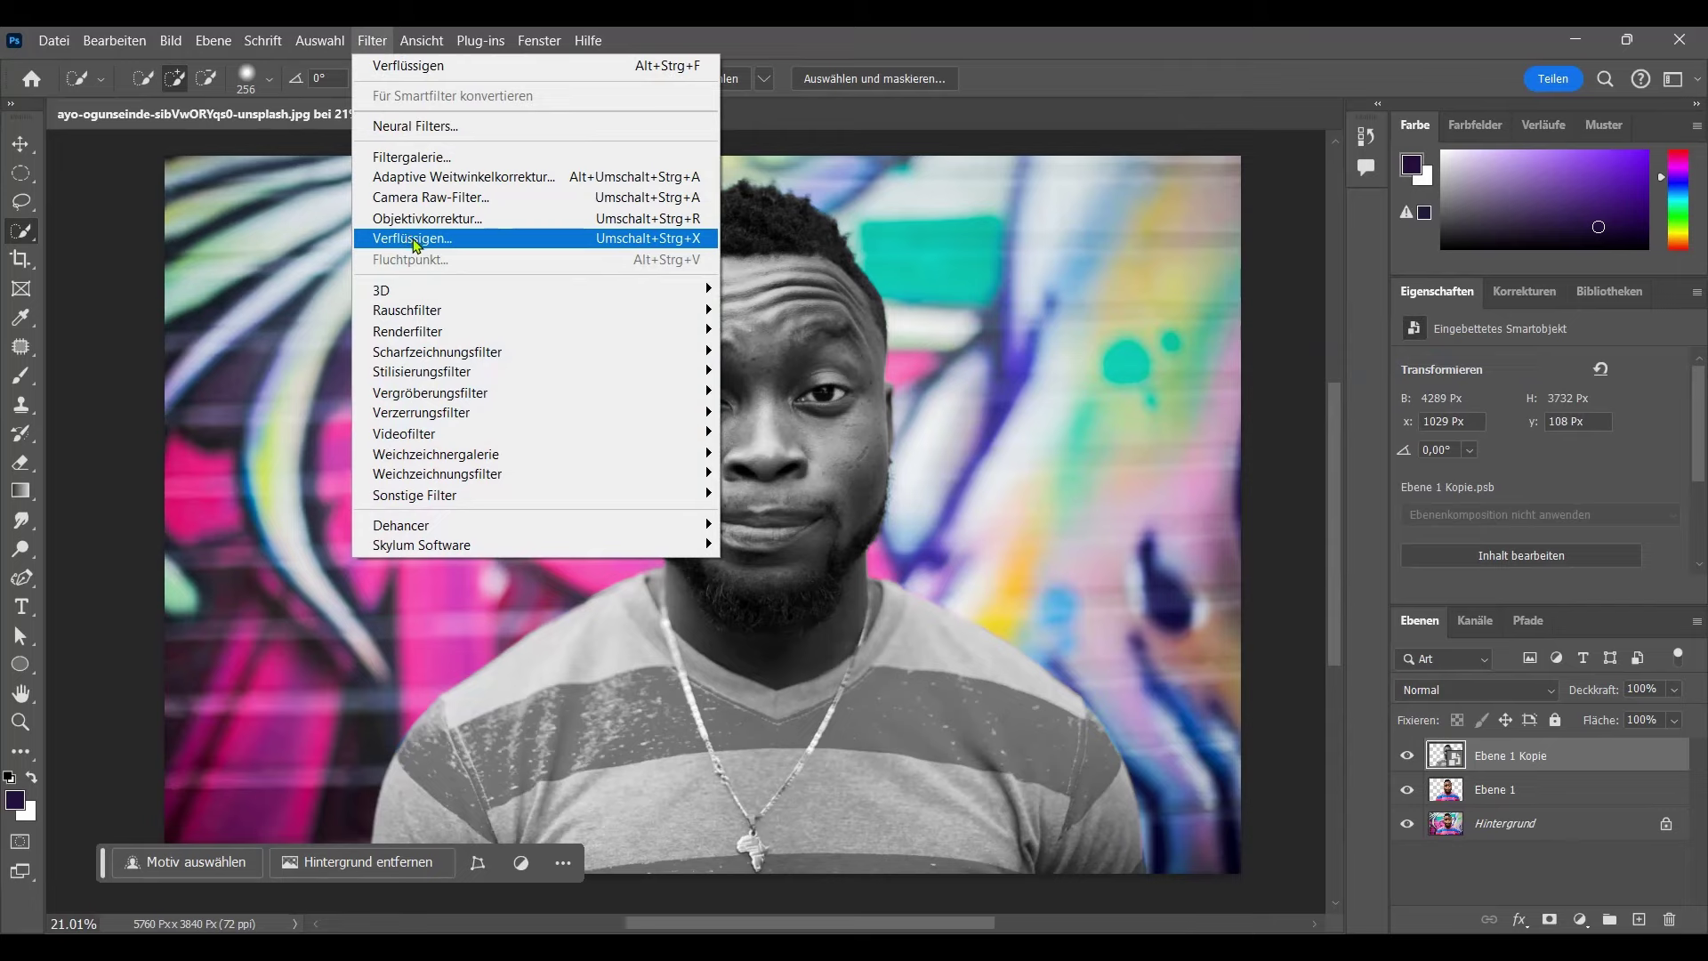
Open Filter > Verflüssigen on the grey smart-object man.
{"action": "left_click", "coordinate": [415, 239]}
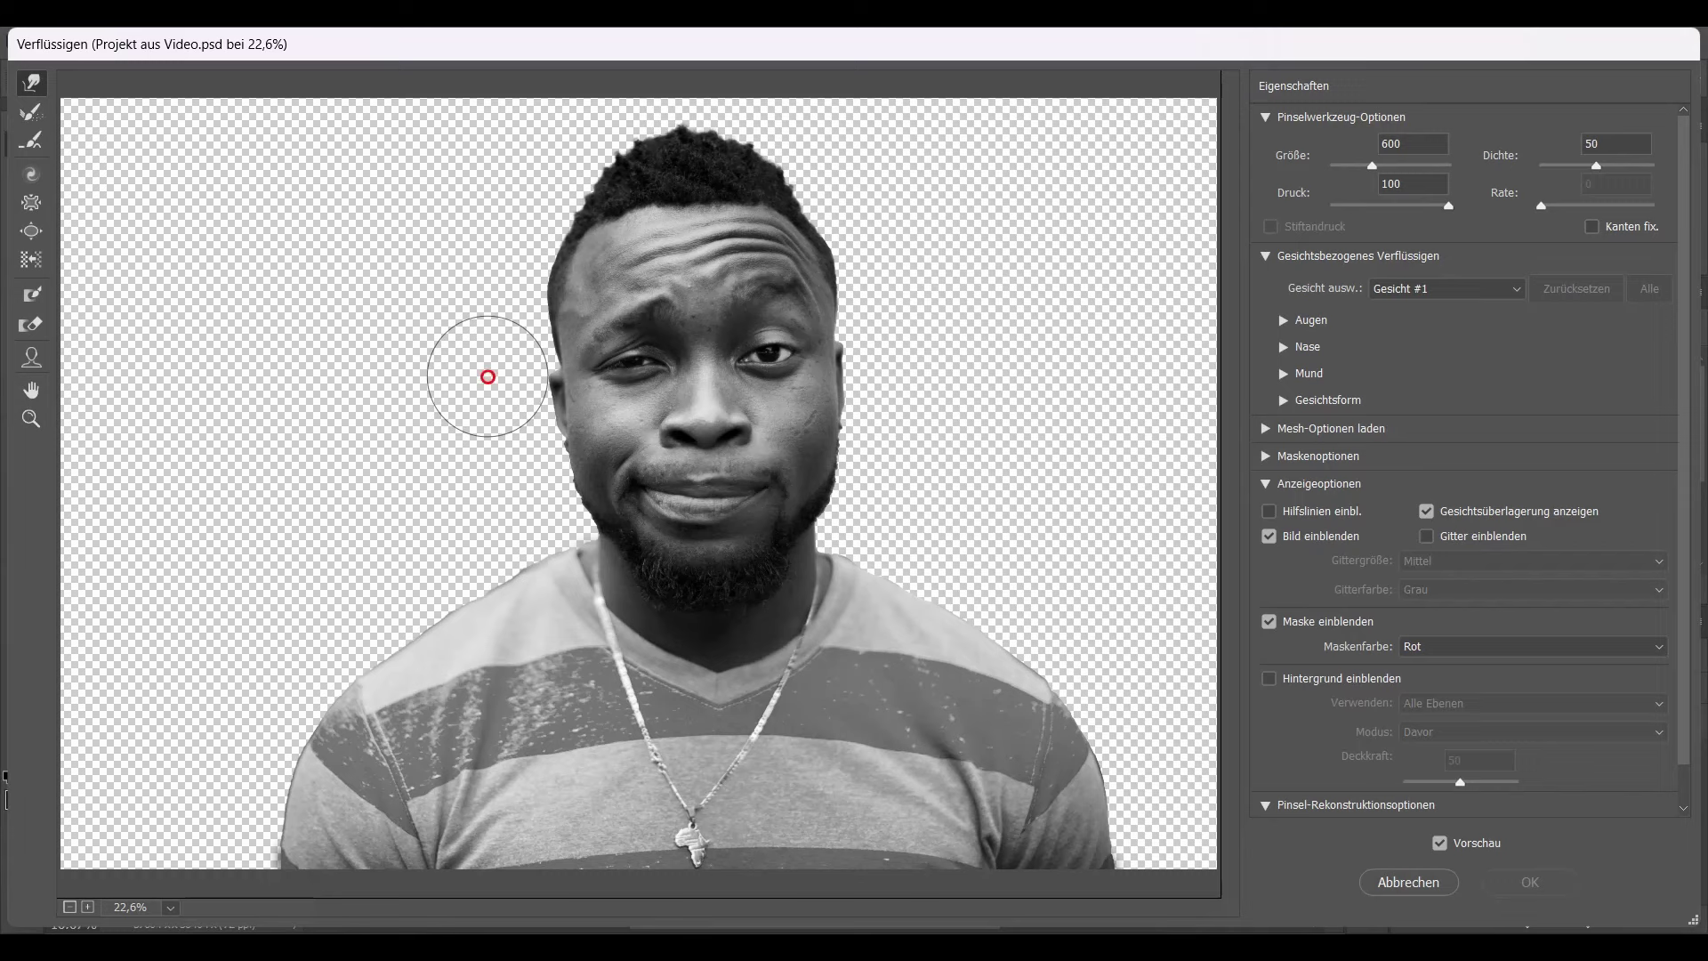
Smear the grey face's eye band rightward with three size-600 Forward Warp strokes and apply.
{"action": "left_click_drag", "start_coordinate": [488, 377], "coordinate": [947, 338]}
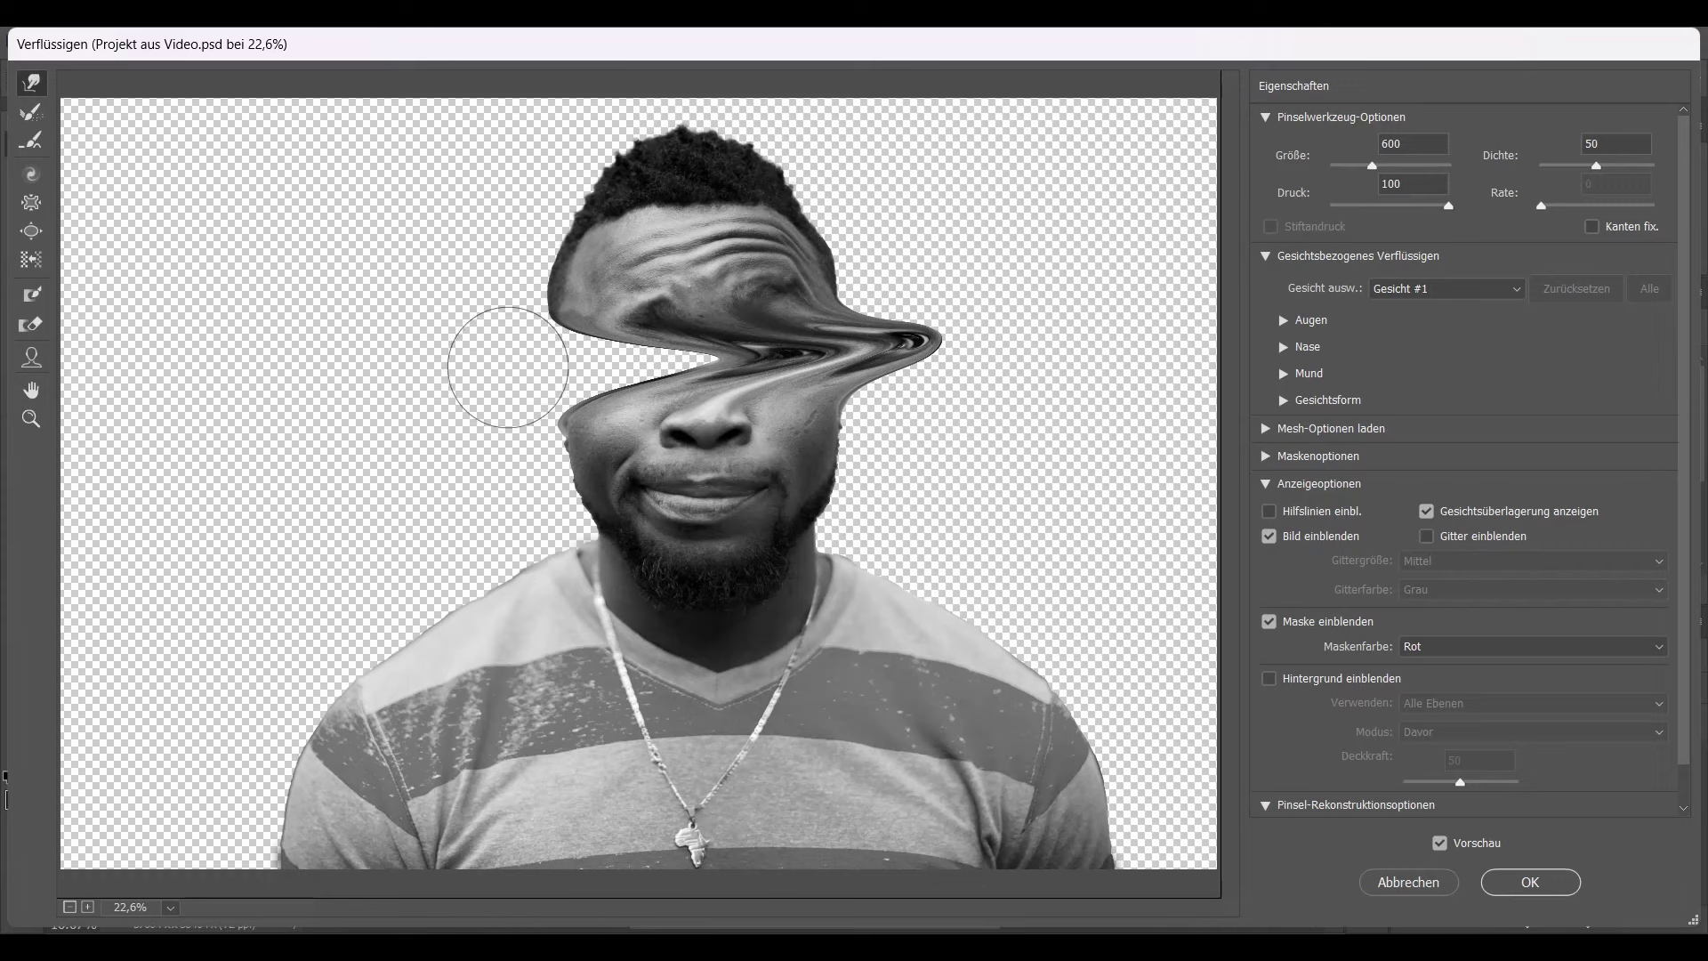
{"action": "left_click", "coordinate": [509, 367]}
{"action": "left_click_drag", "start_coordinate": [509, 367], "coordinate": [966, 346]}
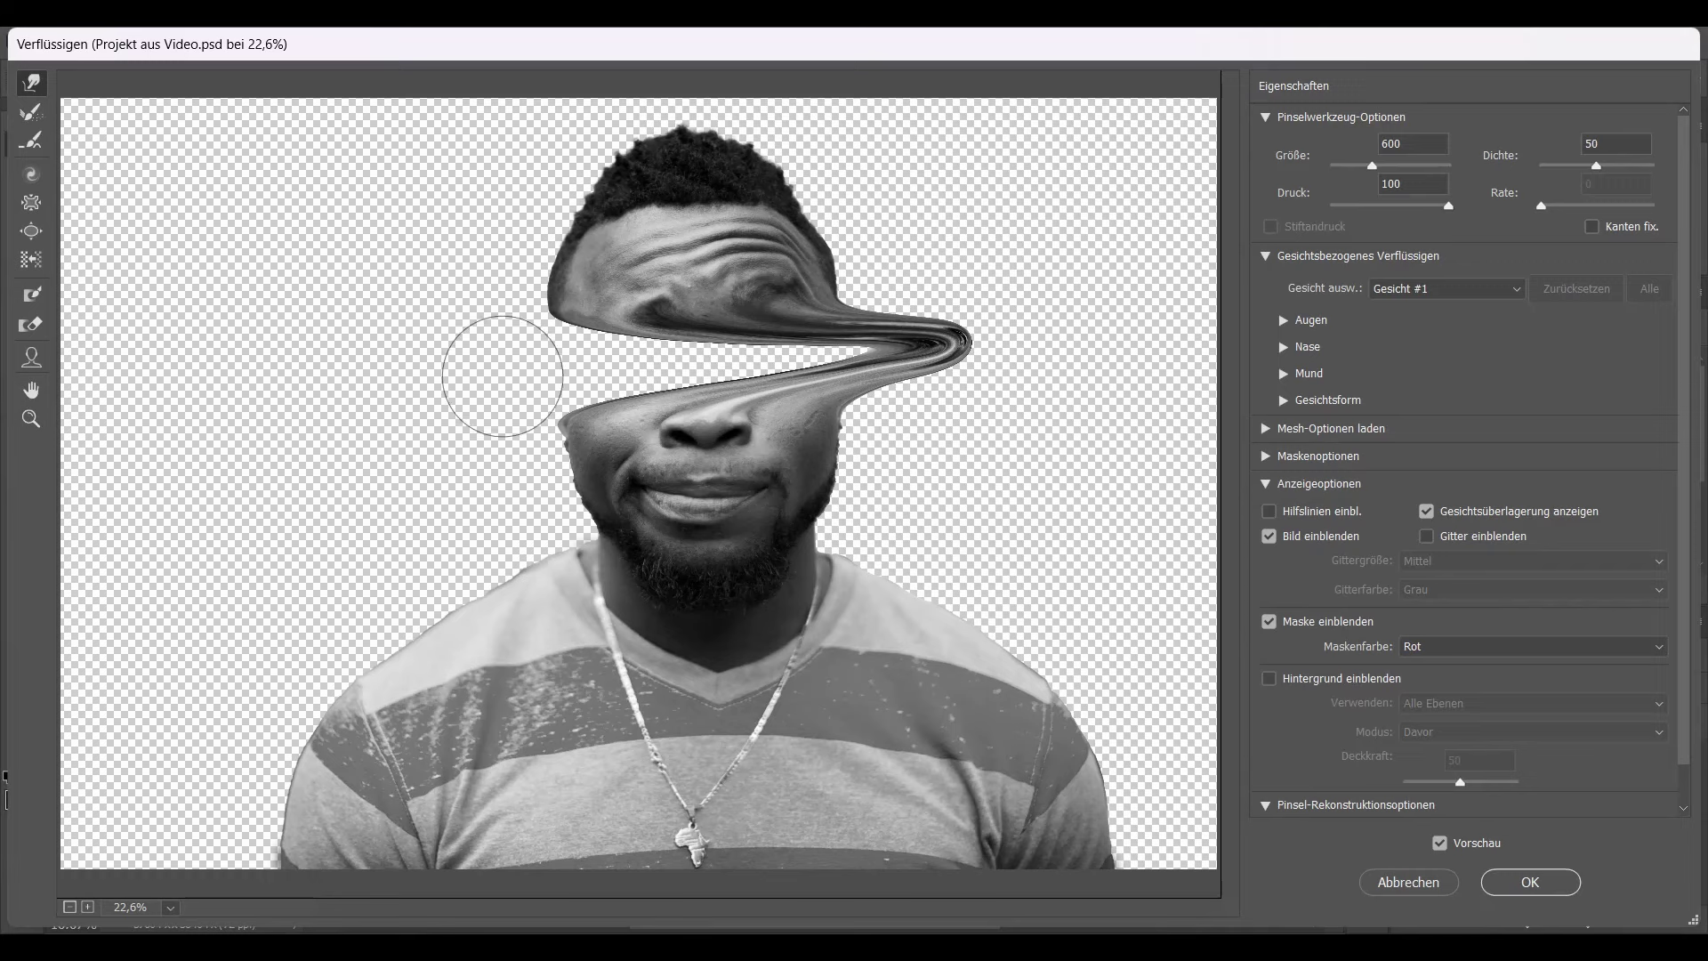
{"action": "left_click_drag", "start_coordinate": [512, 368], "coordinate": [960, 342]}
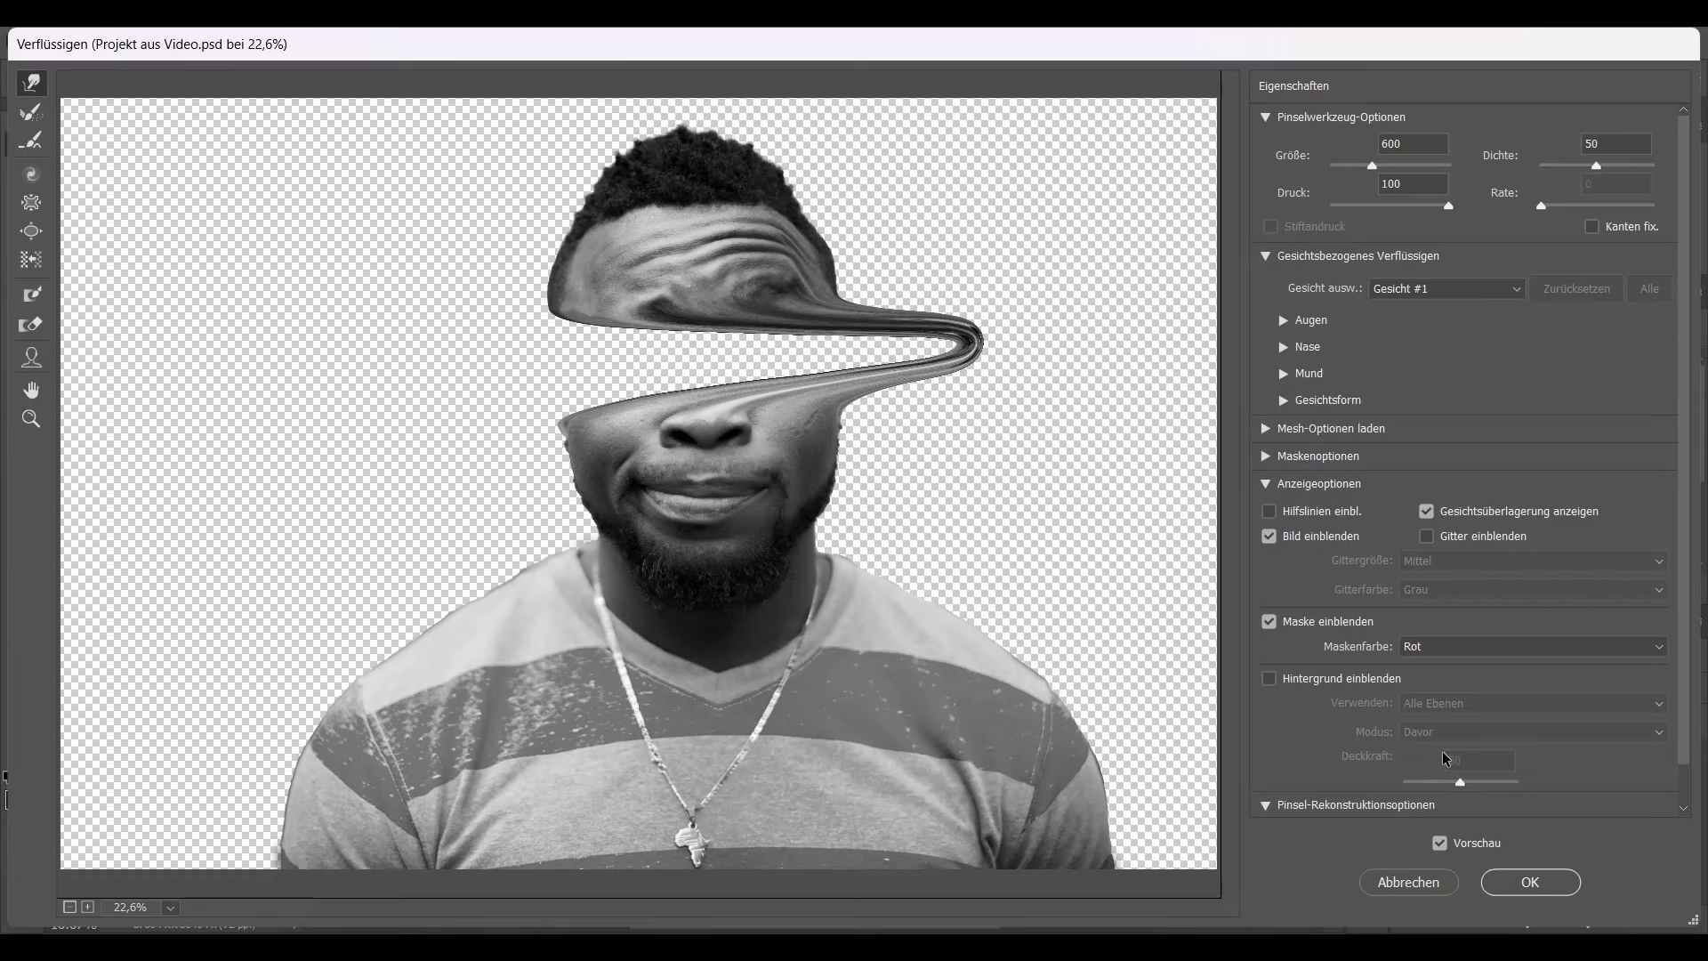
{"action": "left_click", "coordinate": [1528, 883]}
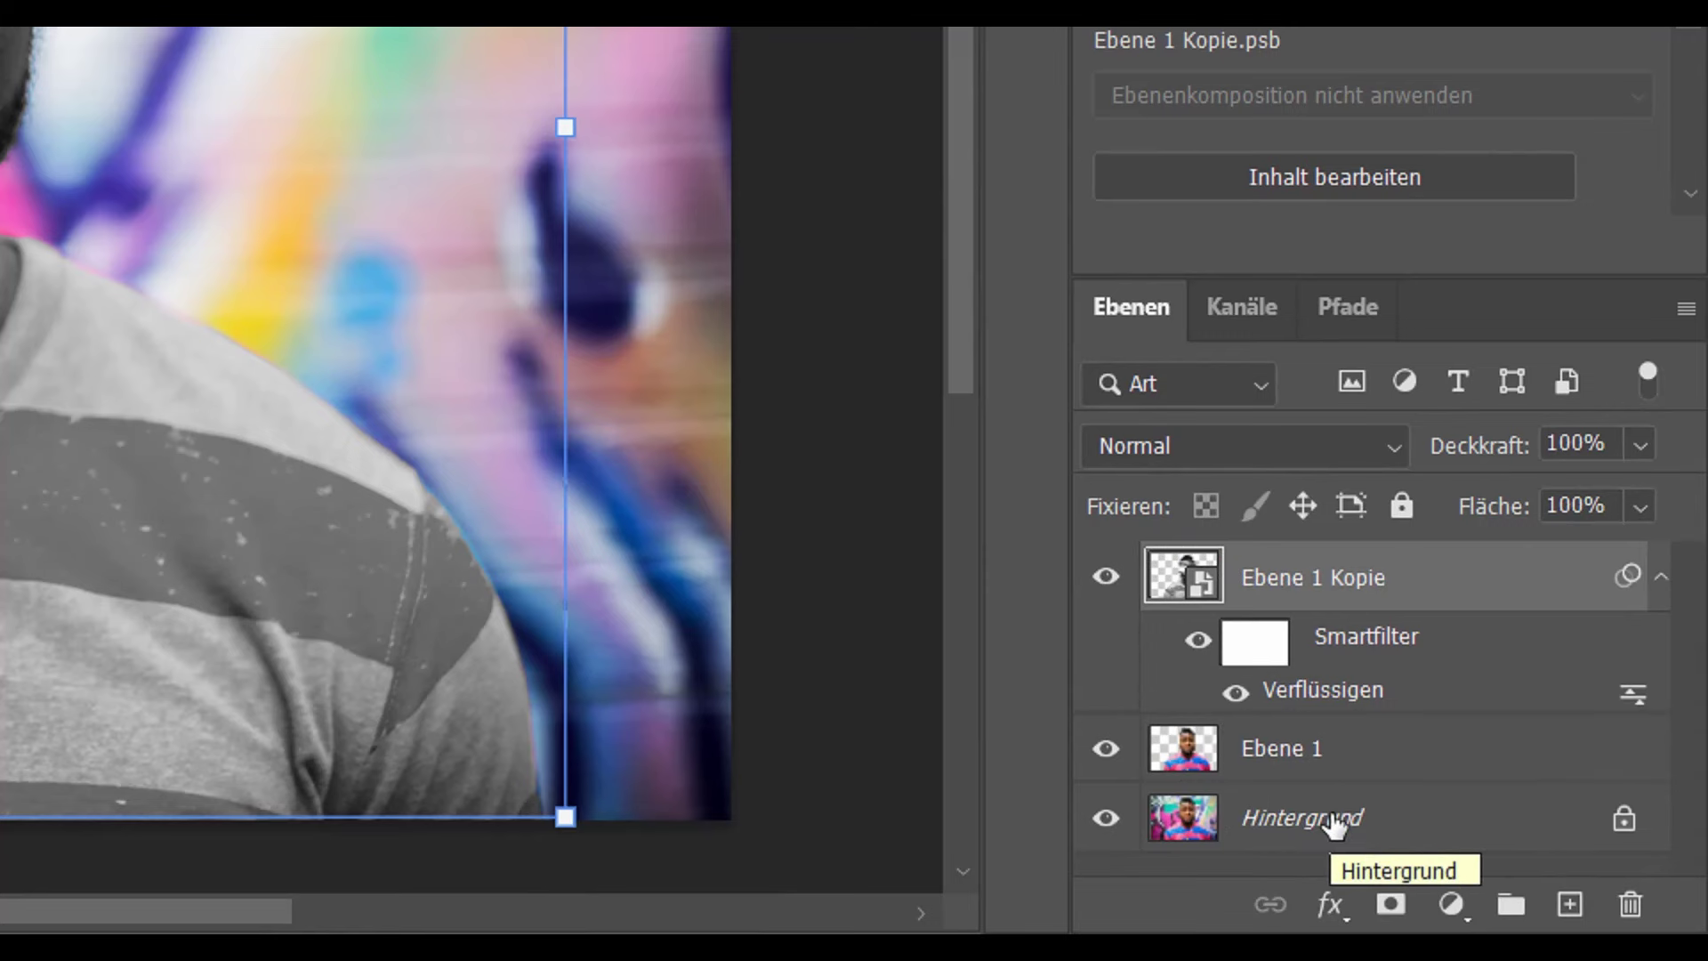
Make Hintergrund the active layer in the Layers panel.
{"action": "left_click", "coordinate": [1334, 825]}
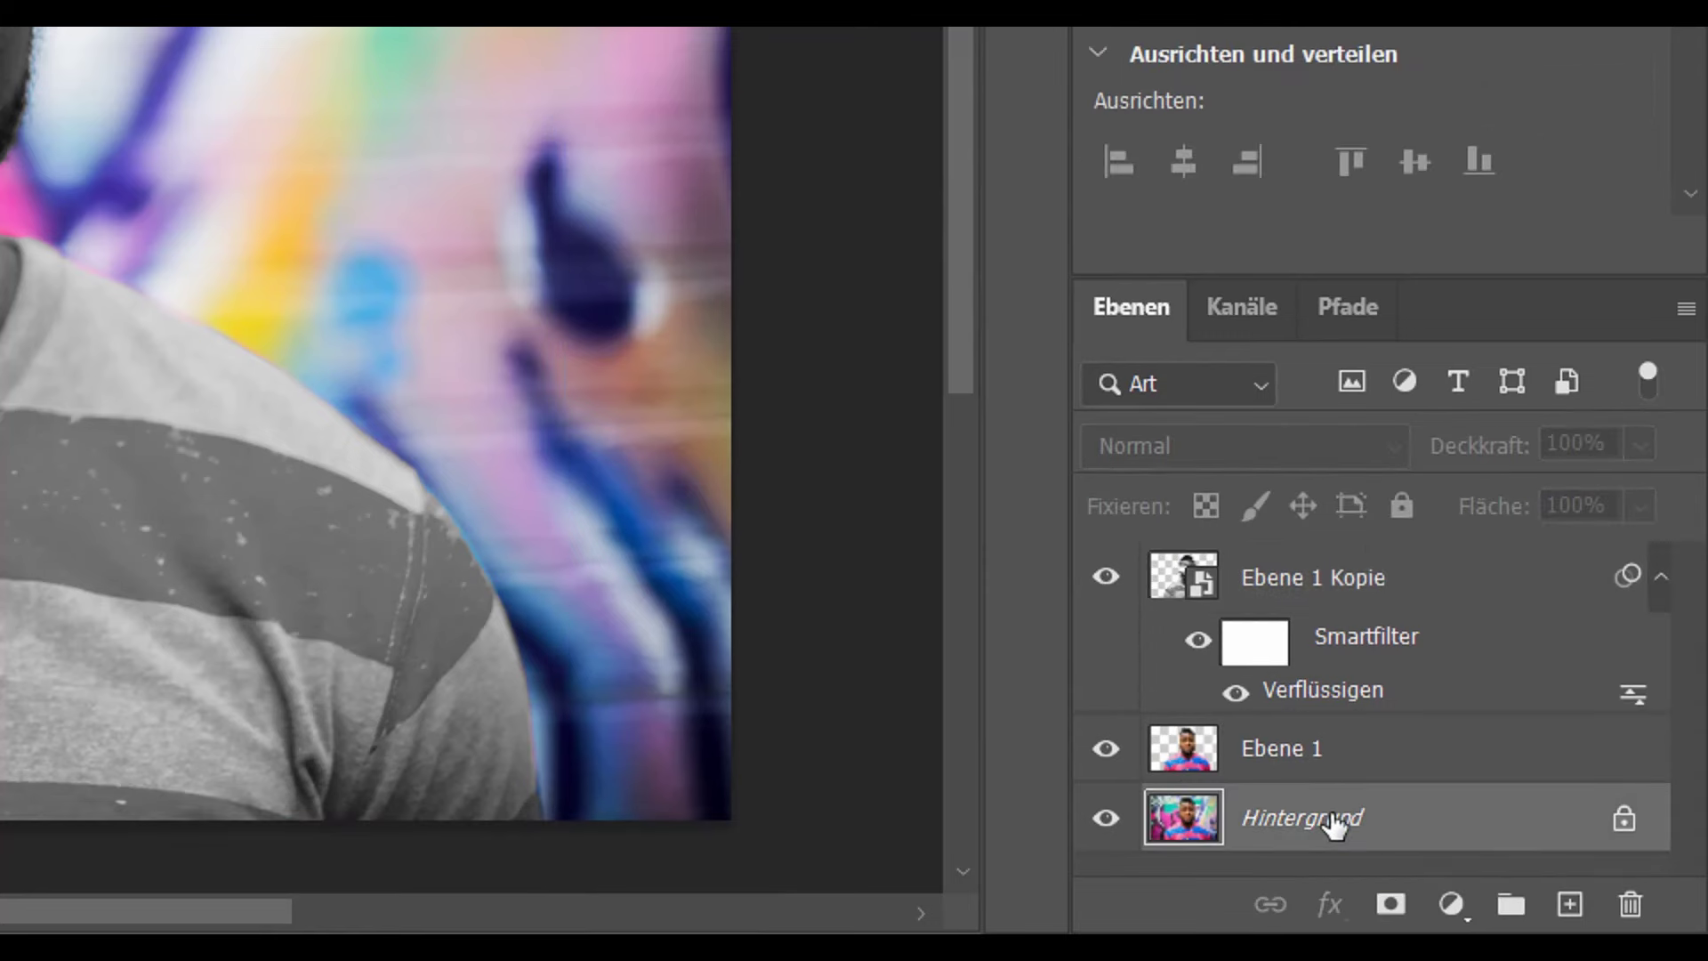
Add a Farbton/Sättigung 1 adjustment layer directly above Hintergrund.
{"action": "left_click", "coordinate": [1452, 905]}
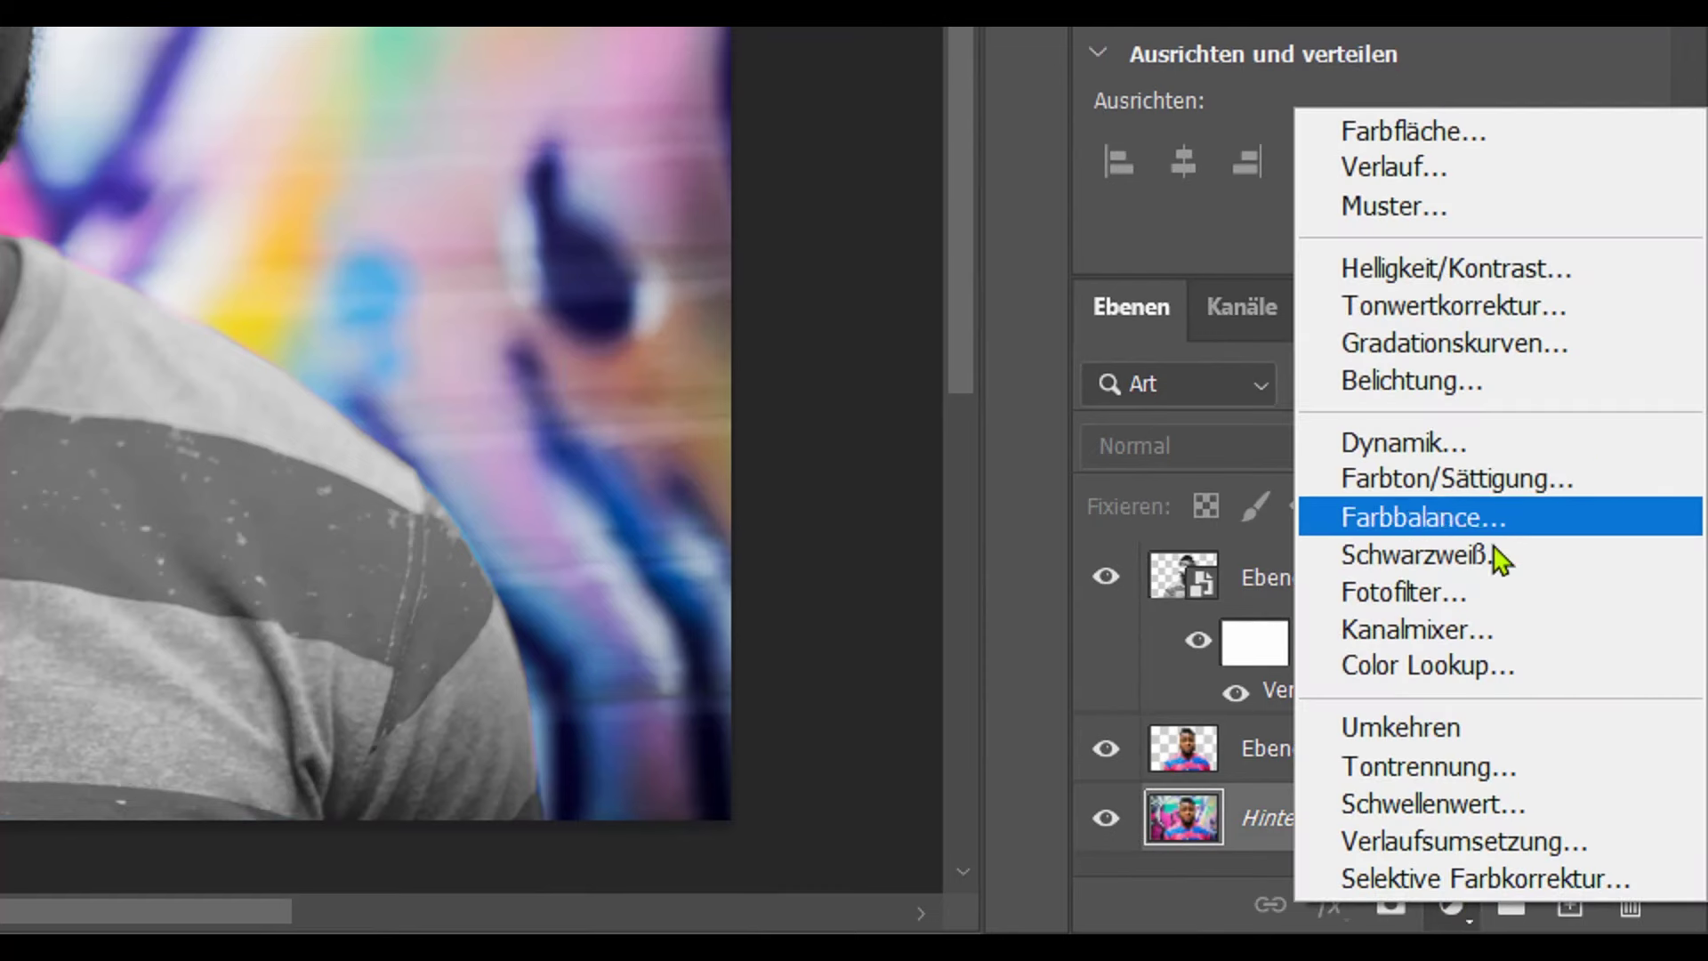
{"action": "left_click", "coordinate": [1494, 486]}
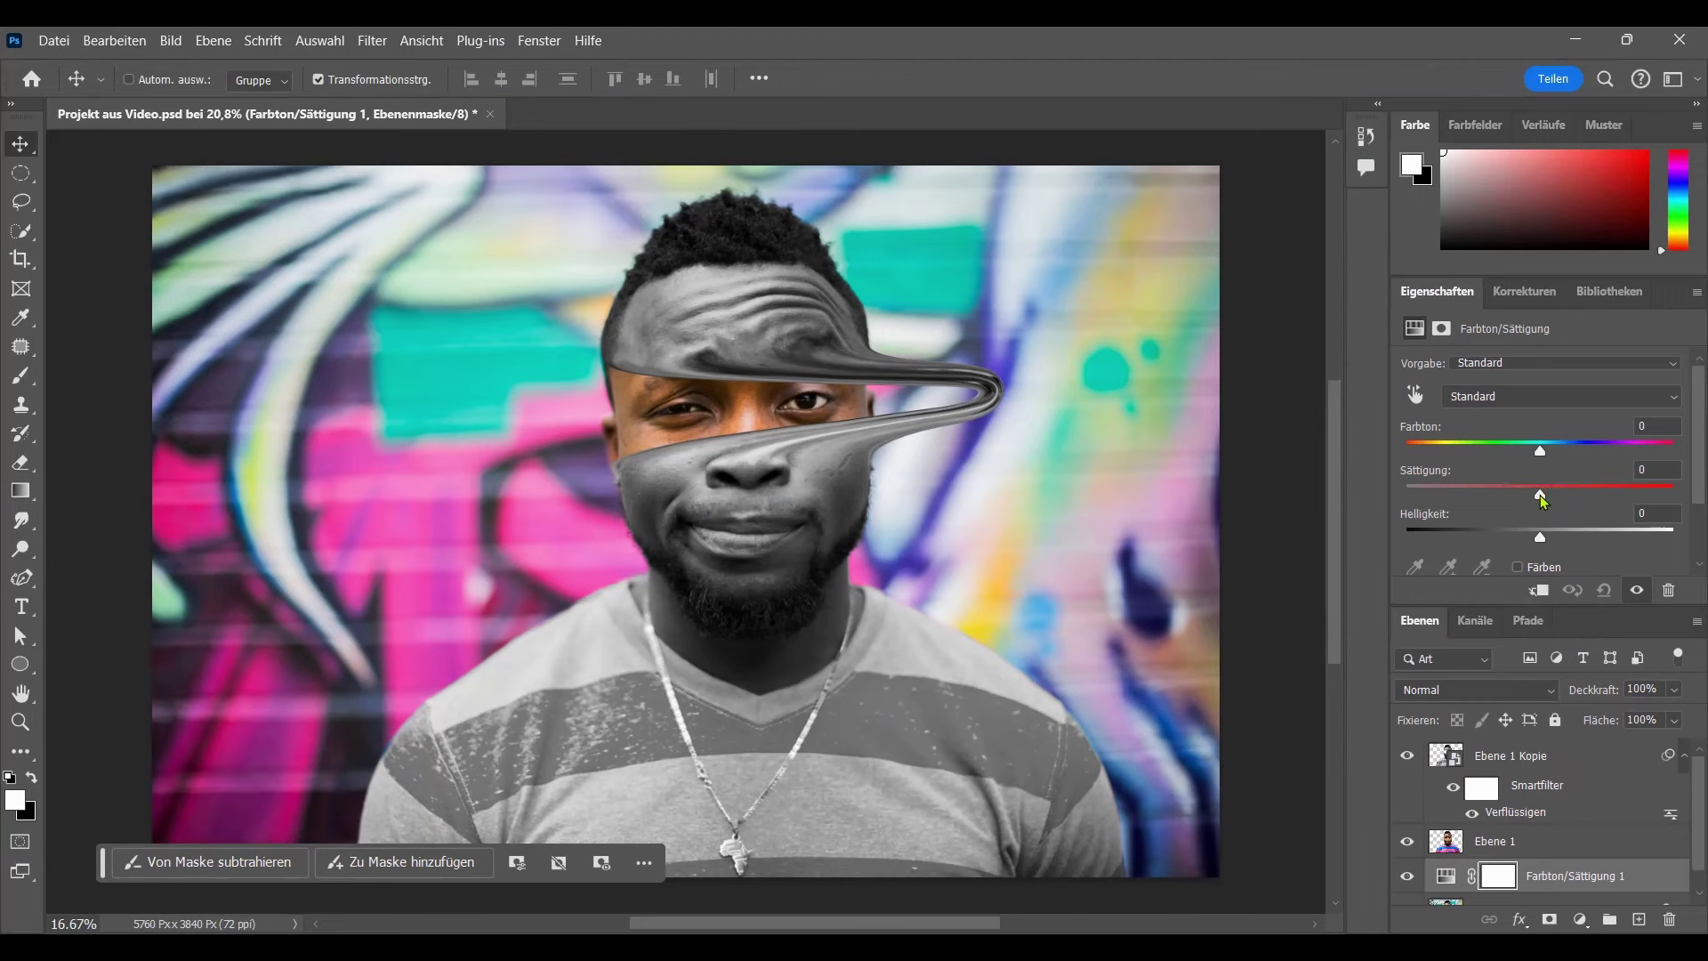
Set Sättigung on Farbton/Sättigung 1 to -60 to partly mute the graffiti colours.
{"action": "left_click_drag", "start_coordinate": [1538, 499], "coordinate": [1446, 489]}
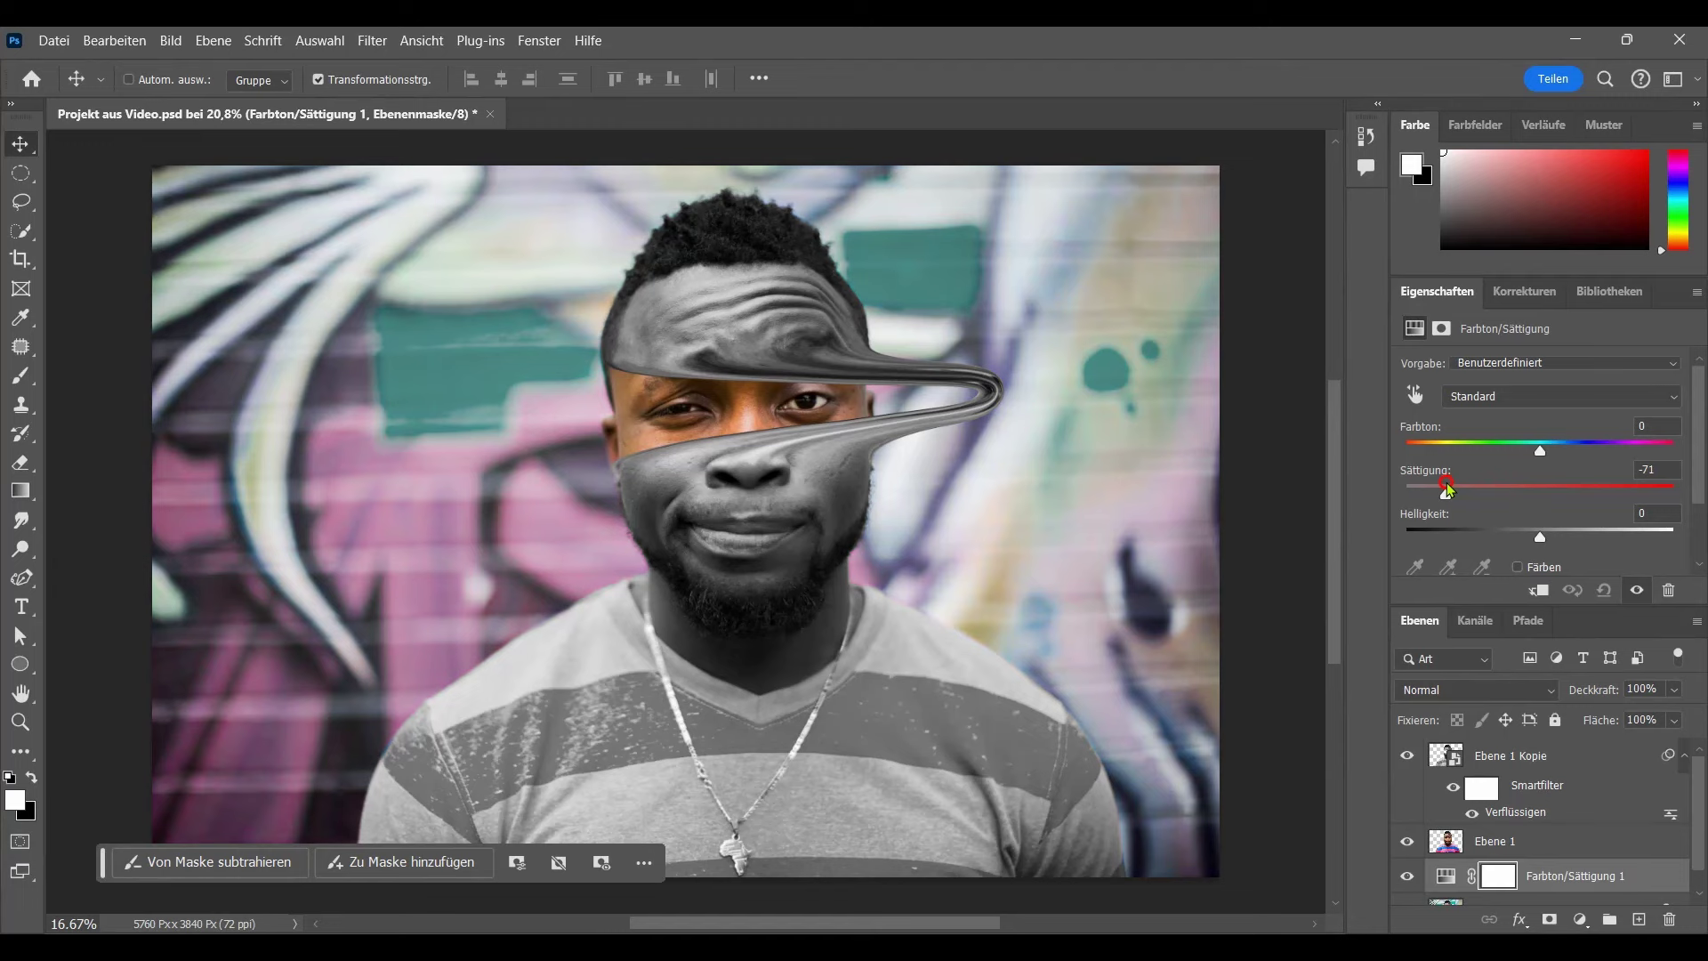
{"action": "left_click_drag", "start_coordinate": [1447, 490], "coordinate": [1393, 488]}
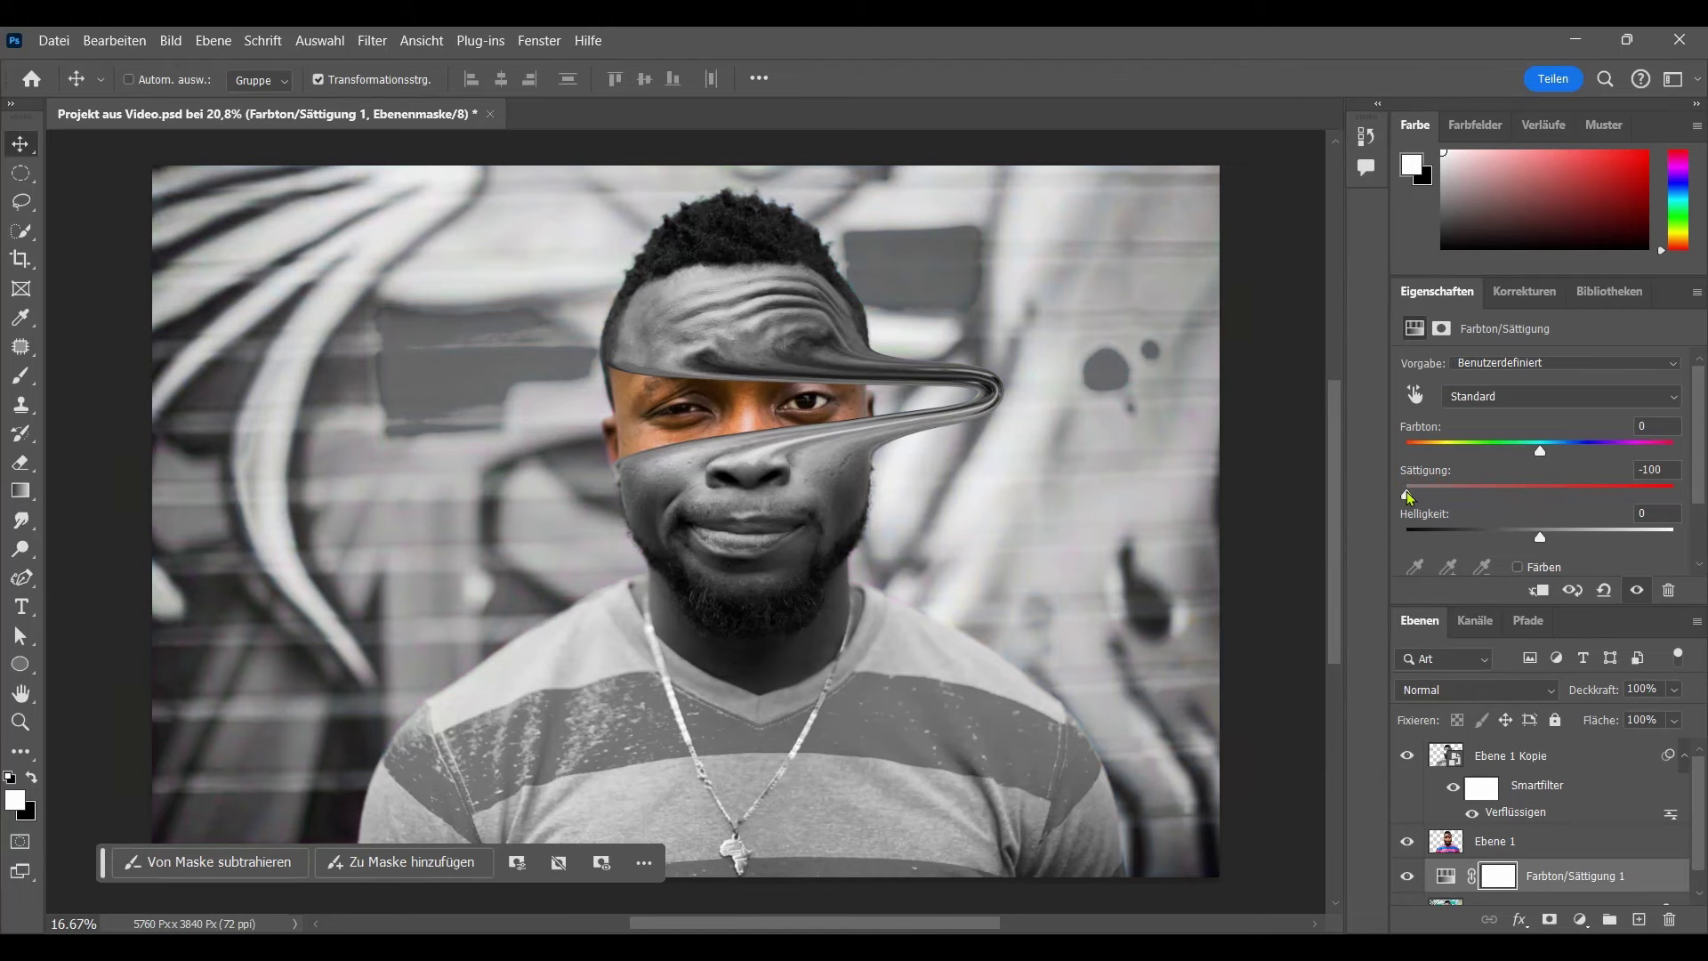
{"action": "left_click_drag", "start_coordinate": [1407, 496], "coordinate": [1466, 503]}
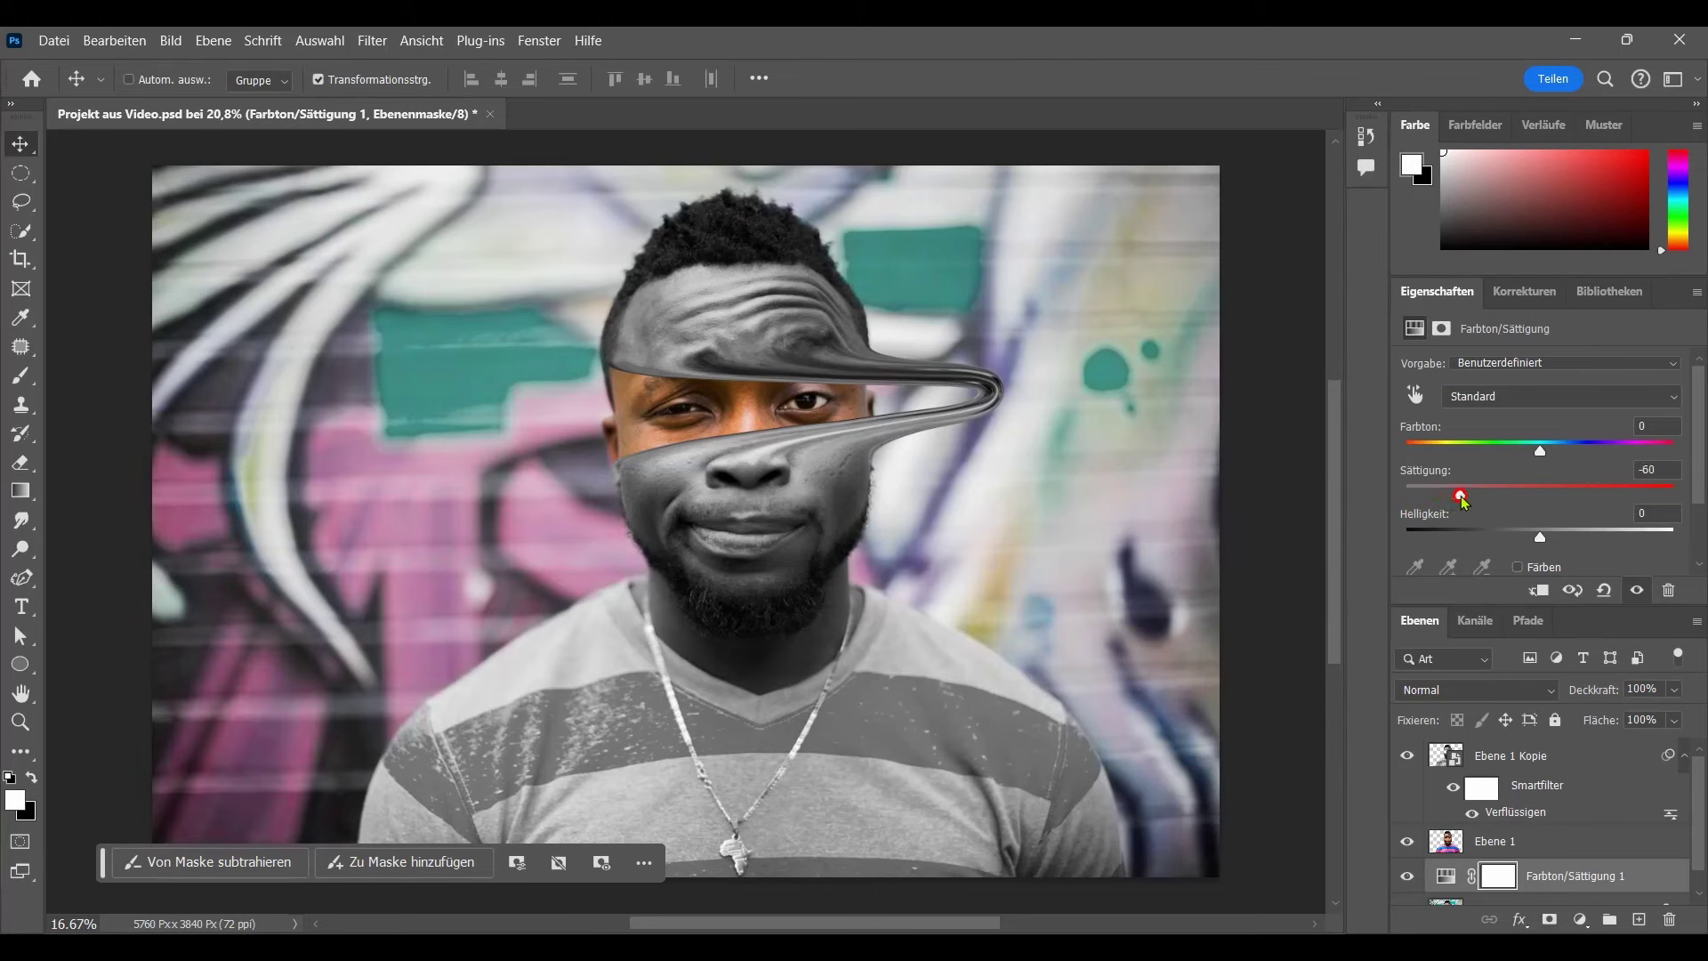